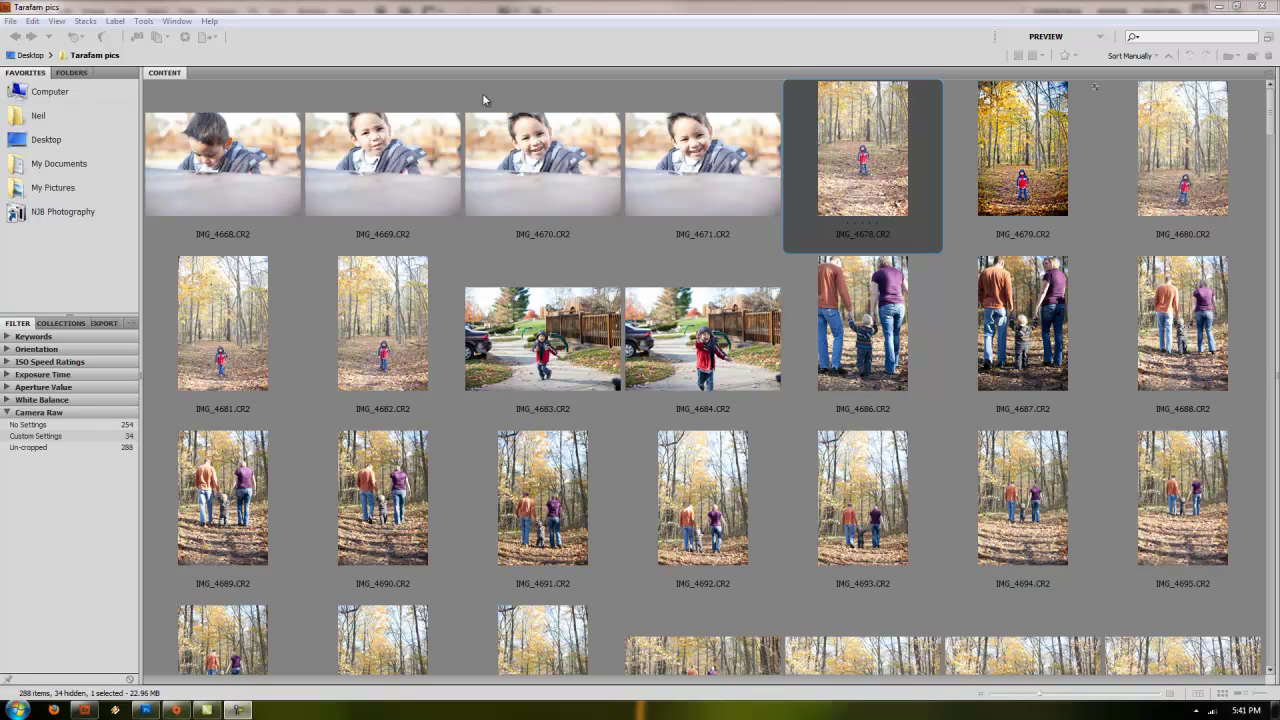
- Select IMG_4679 through IMG_4682 in Bridge, then narrow the selection back to IMG_4679 alone
left_click(1022, 215)
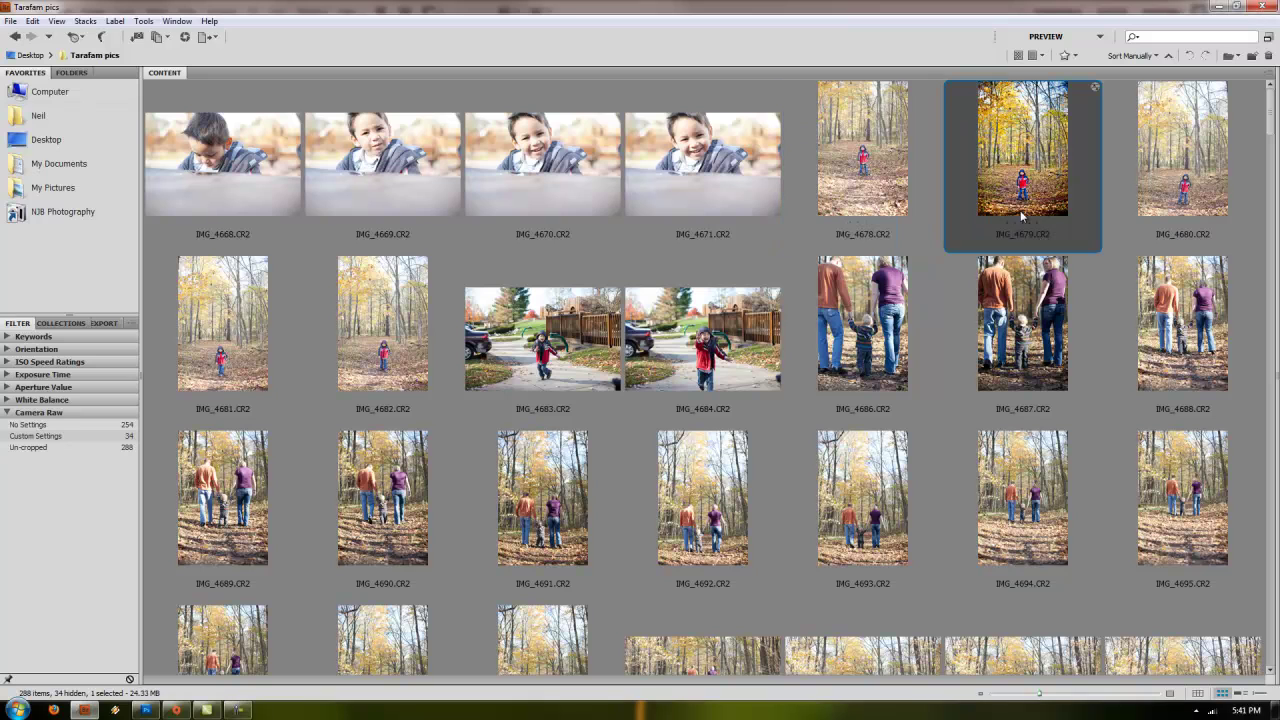
left_click(399, 325, "shift")
right_click(405, 334)
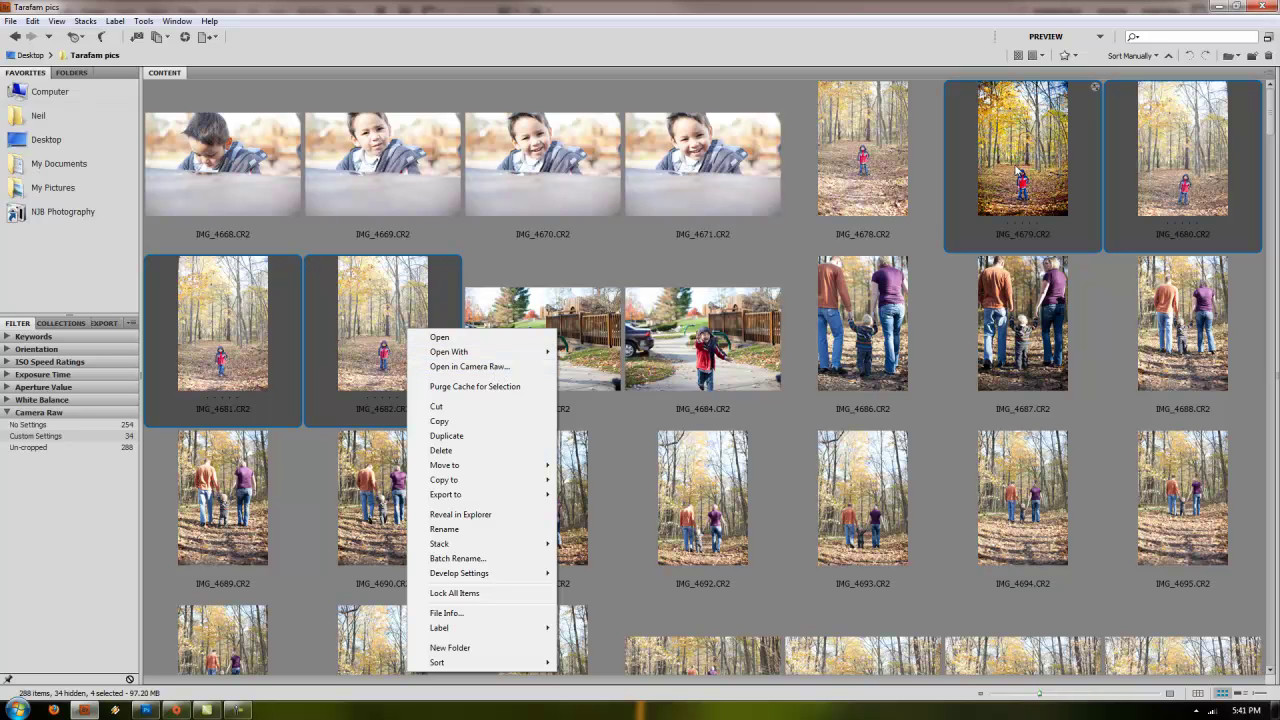
left_click(926, 150)
left_click(1058, 160)
left_click(897, 162)
left_click(1052, 138)
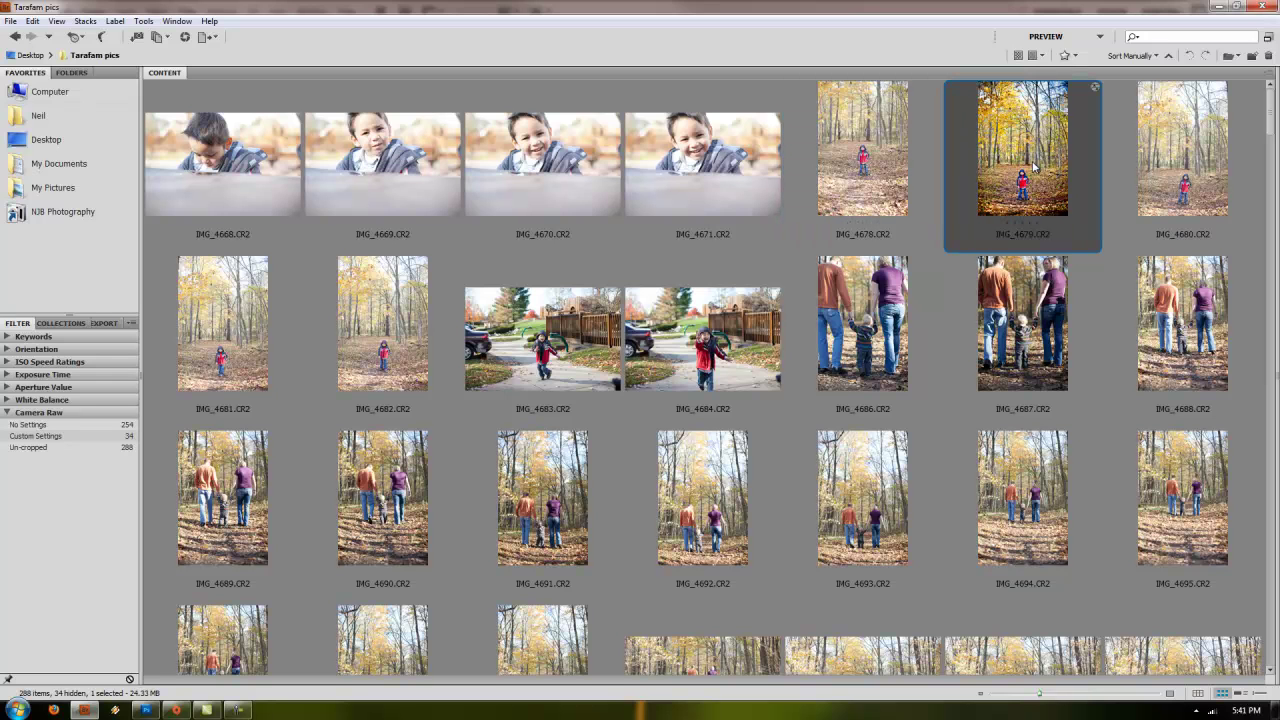
- Open IMG_4679 in Camera Raw and commit its Clarity +43, Vibrance +53 settings with Done
double_click(1021, 174)
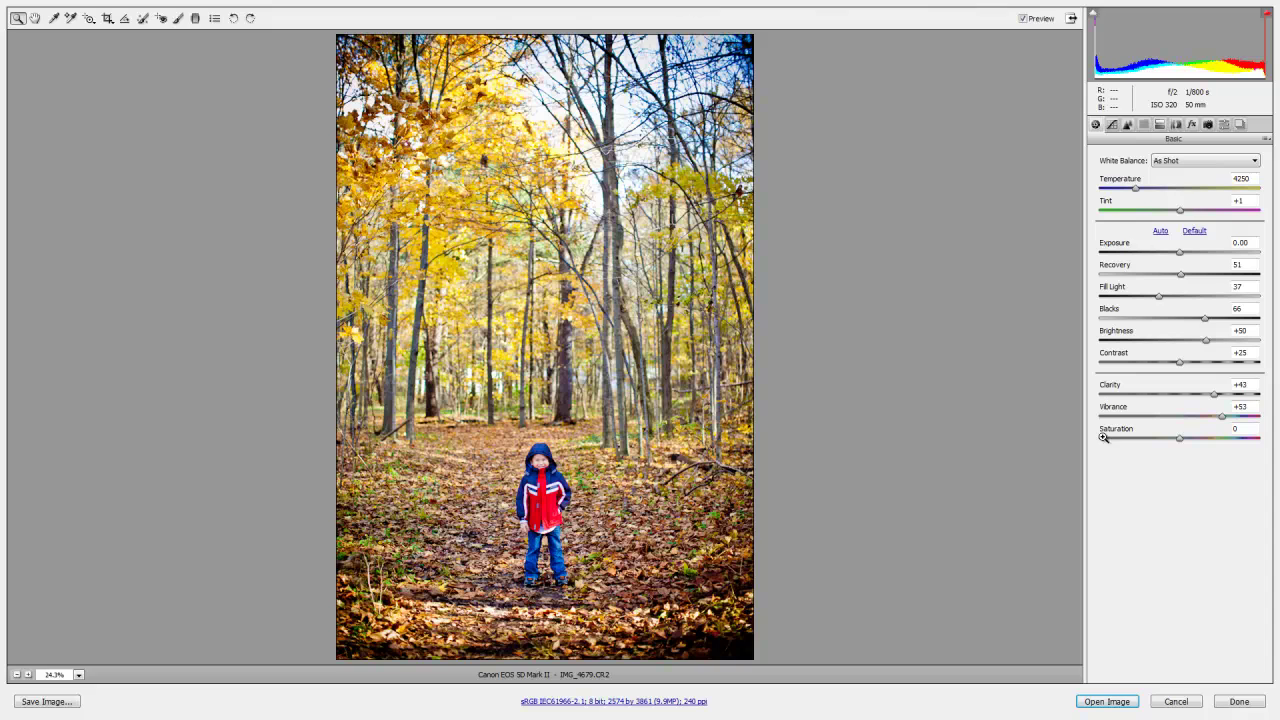
left_click(1239, 702)
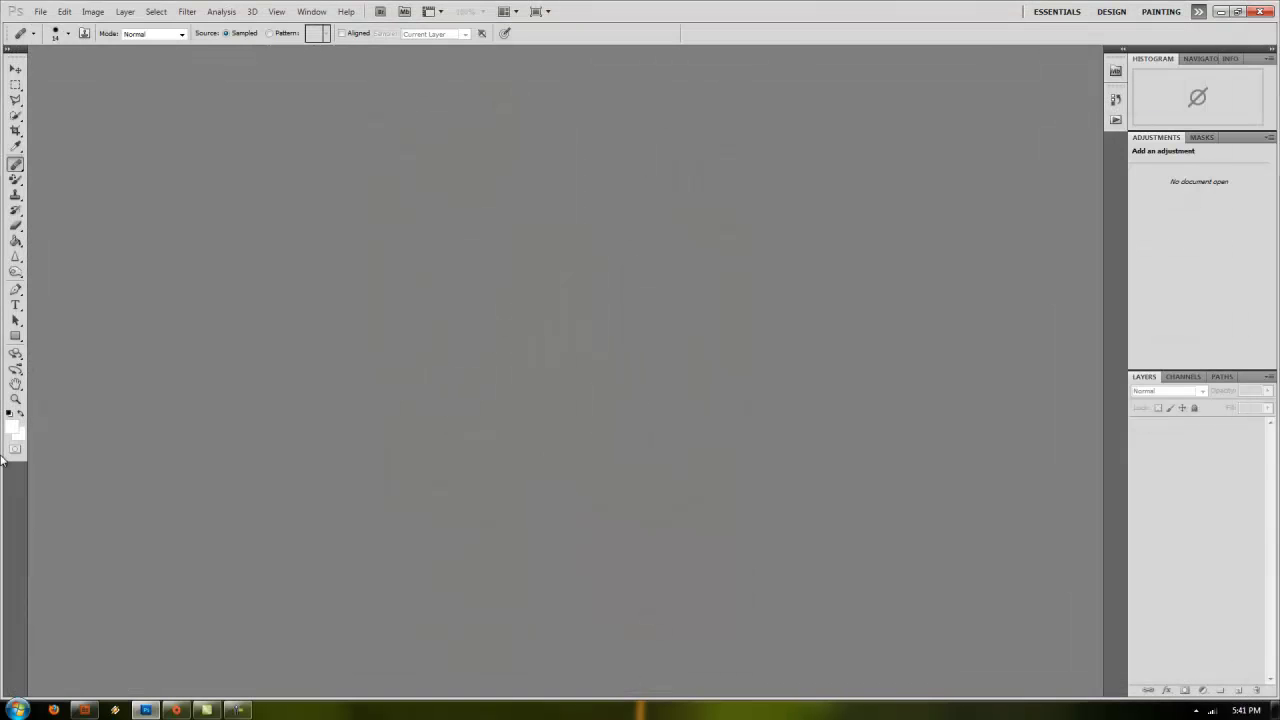
- Open IMG_4680–4682 in Camera Raw and apply the Previous Conversion settings to all three
left_click(80, 710)
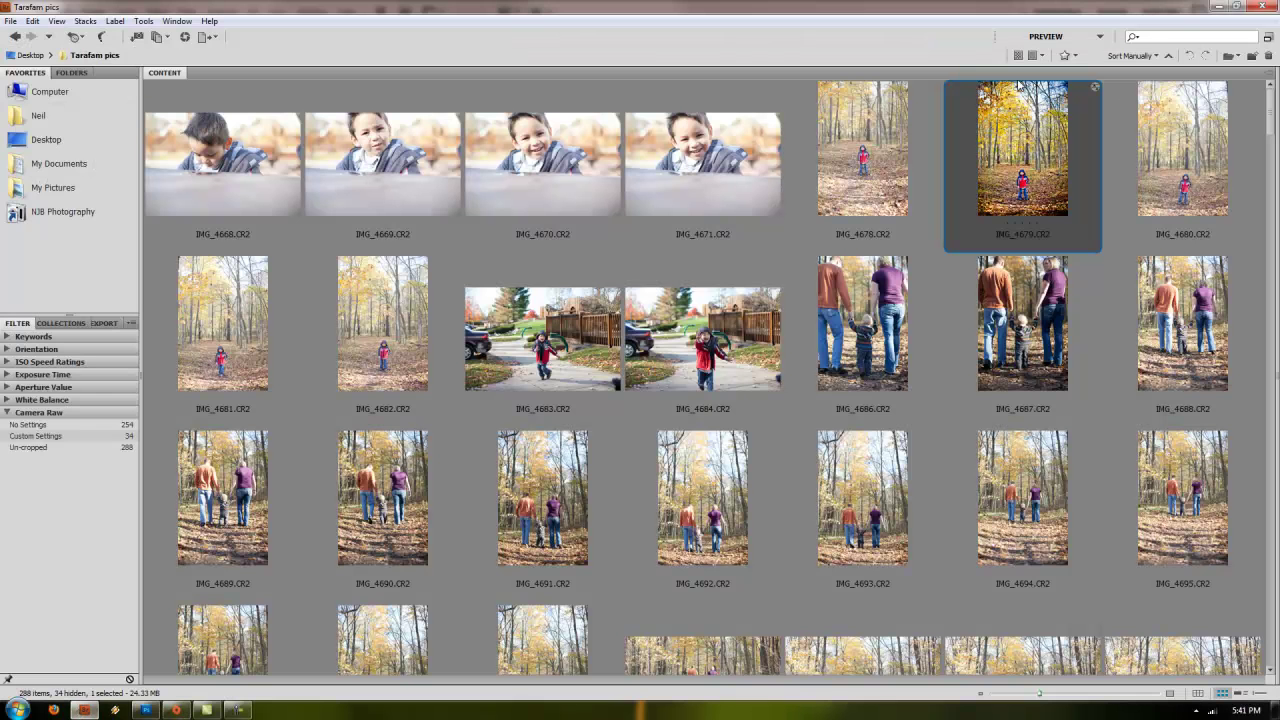
left_click(1201, 150)
left_click(373, 352, "shift")
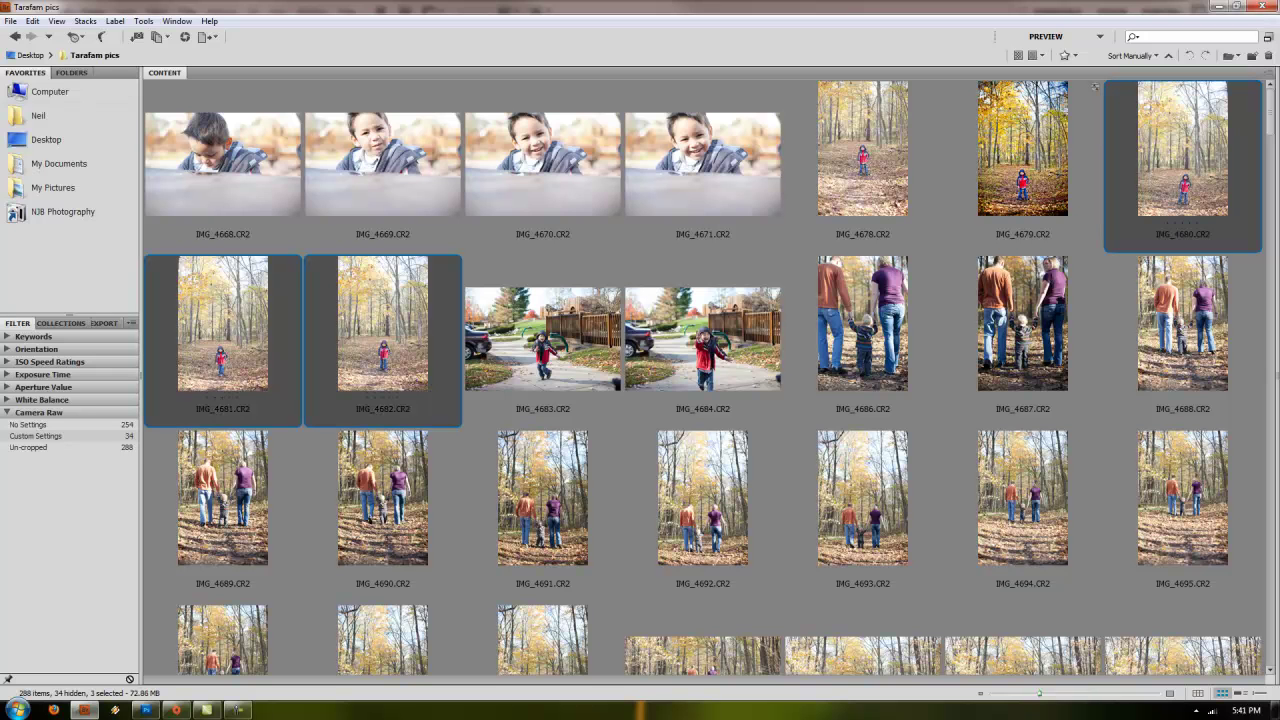
key("ctrl+o")
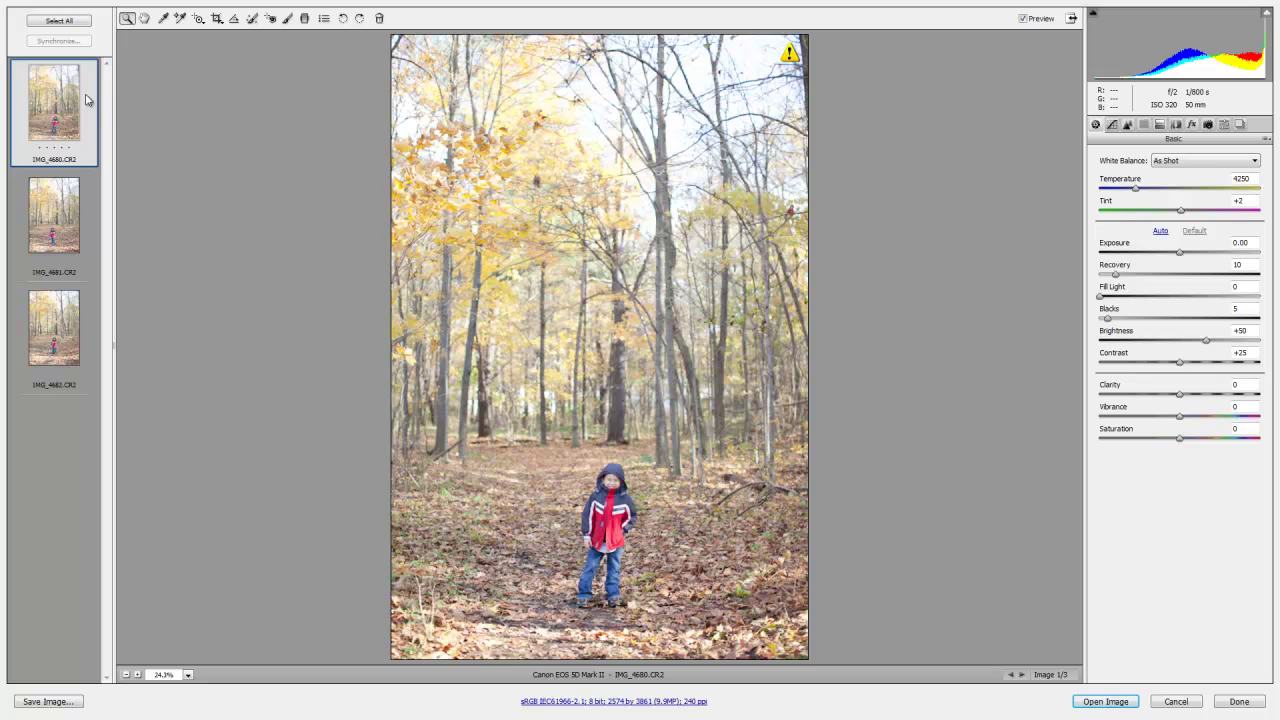
left_click(62, 21)
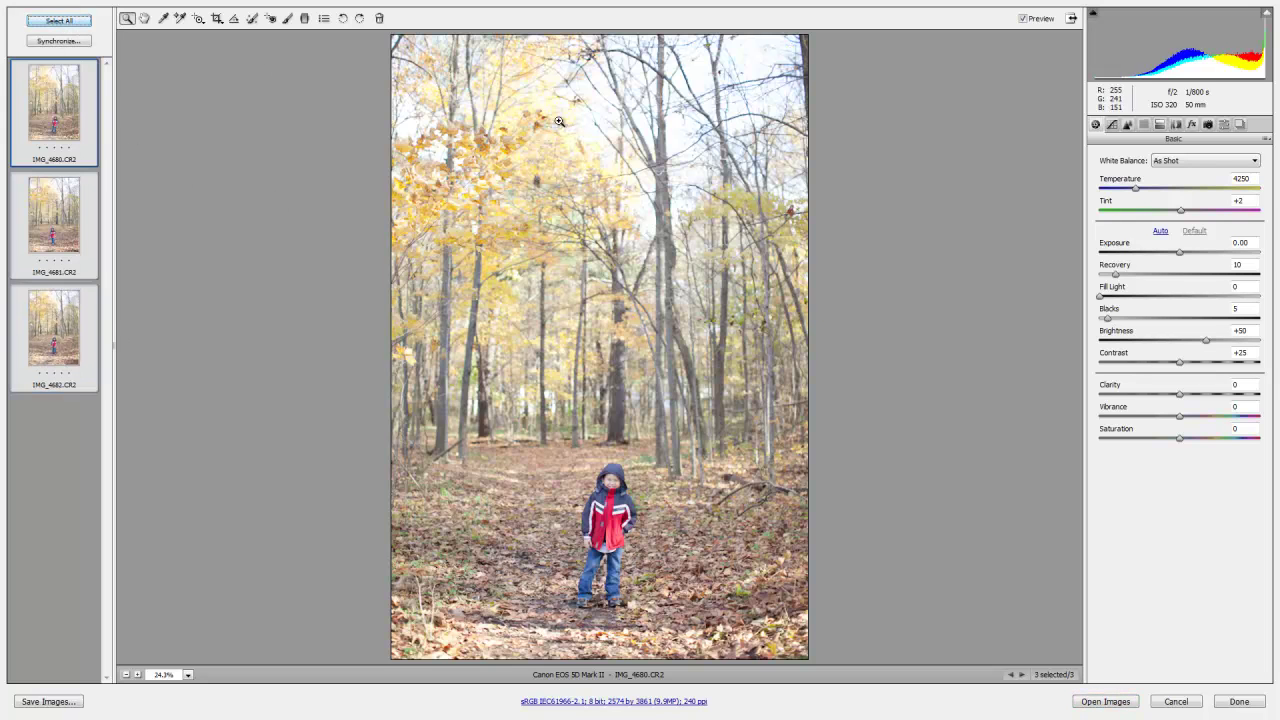
left_click(1267, 140)
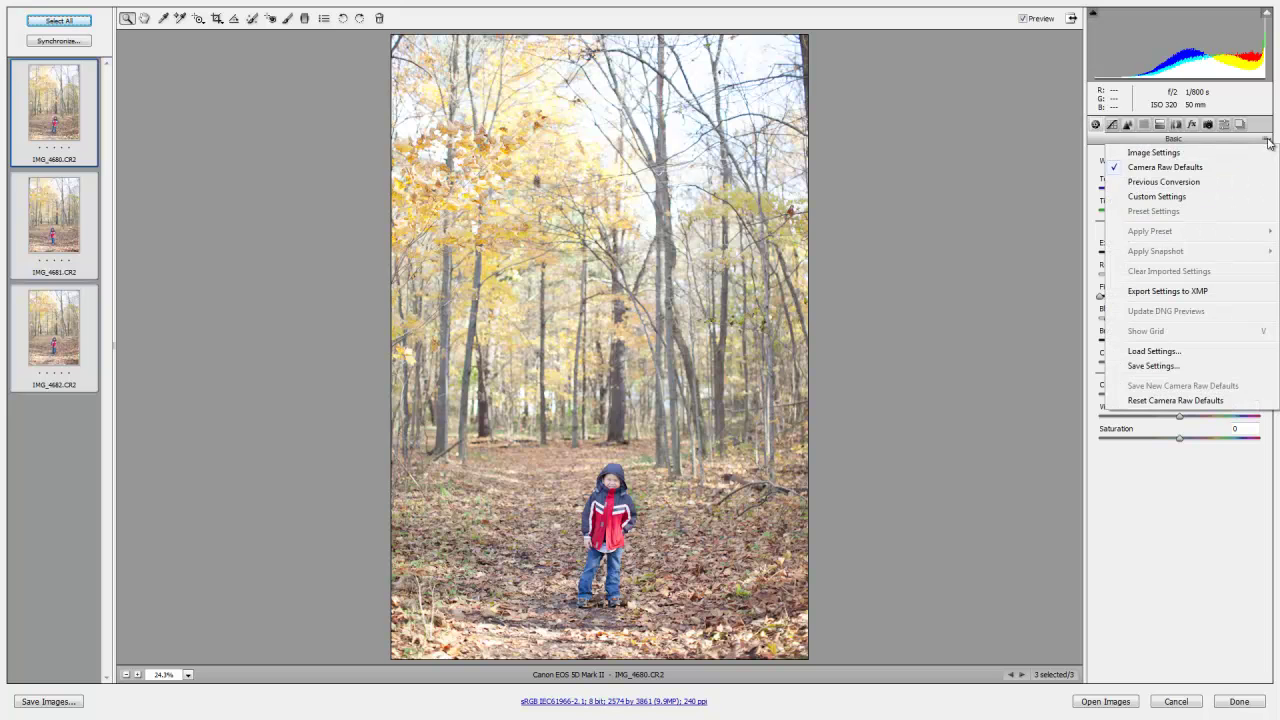
left_click(1190, 182)
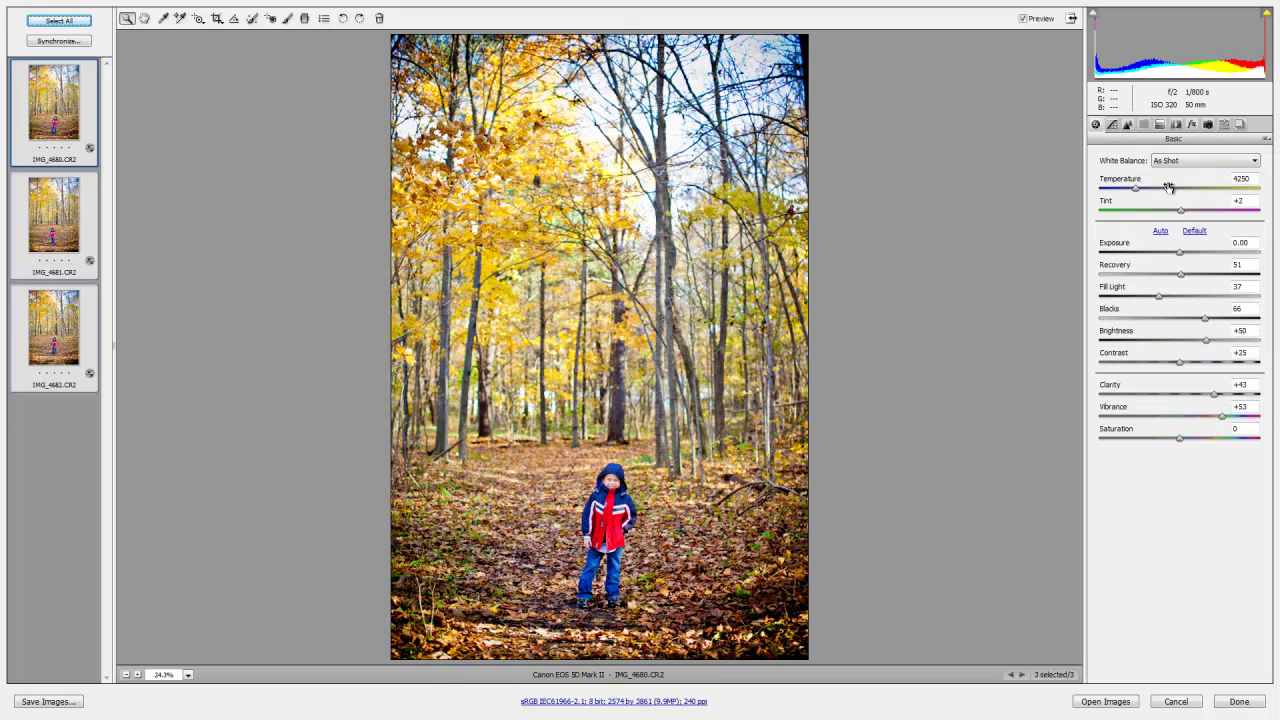
- Compare the three photos to confirm Recovery 51, Fill Light 37 and Blacks 66 carried over
left_click(72, 130)
left_click(52, 200)
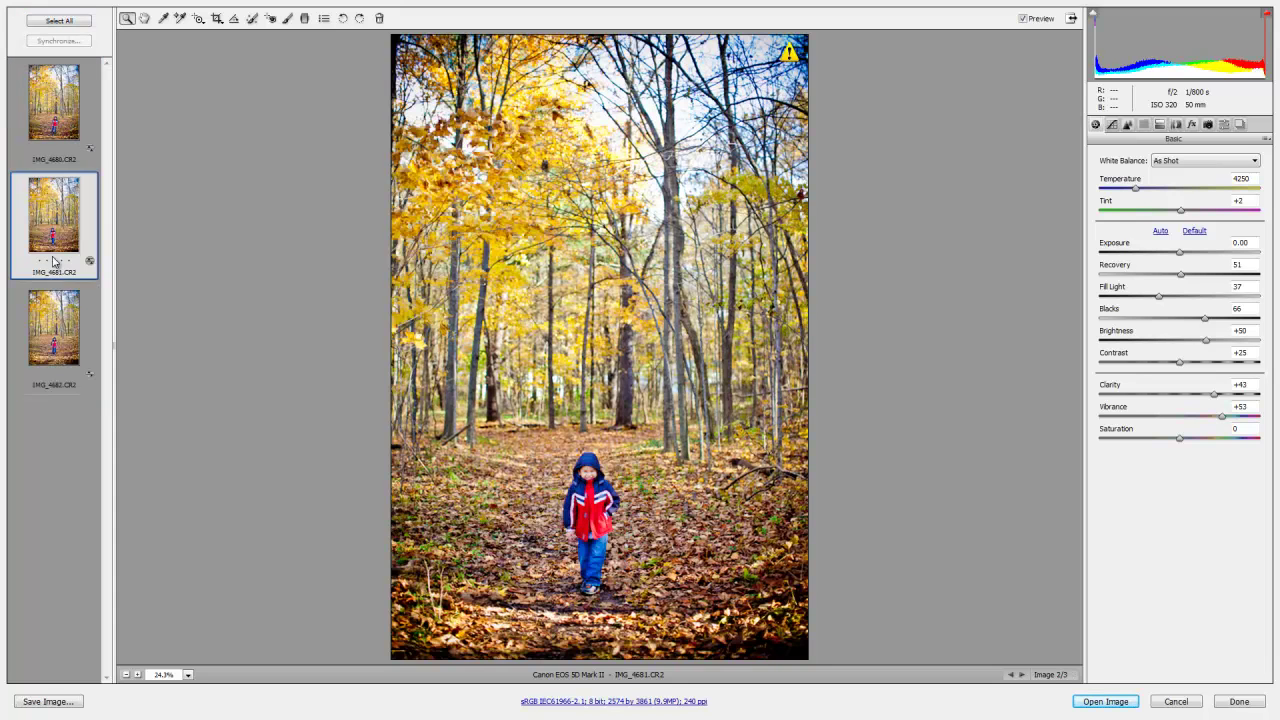
left_click(53, 299)
left_click(53, 215)
left_click(52, 128)
left_click(73, 252)
left_click(55, 316)
left_click(53, 215)
left_click(55, 137)
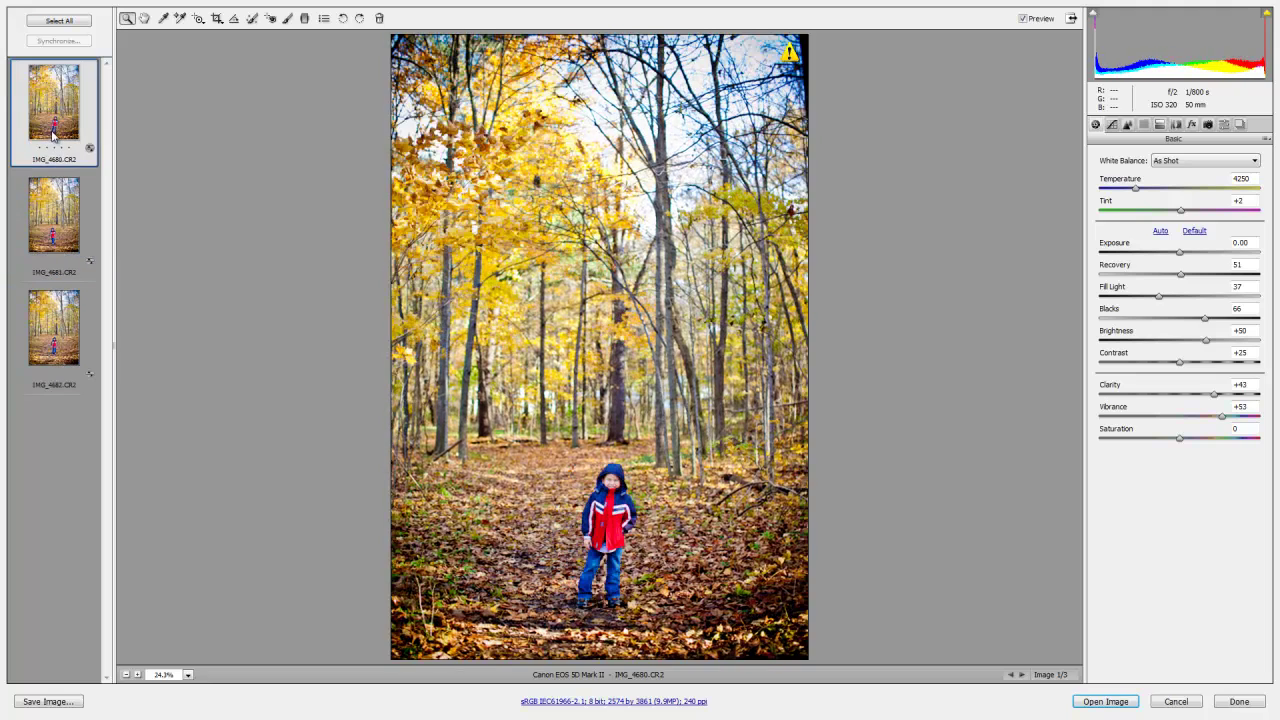
- Close Camera Raw and apply the Previous Conversion develop settings to IMG_4678 in Bridge
left_click(1239, 701)
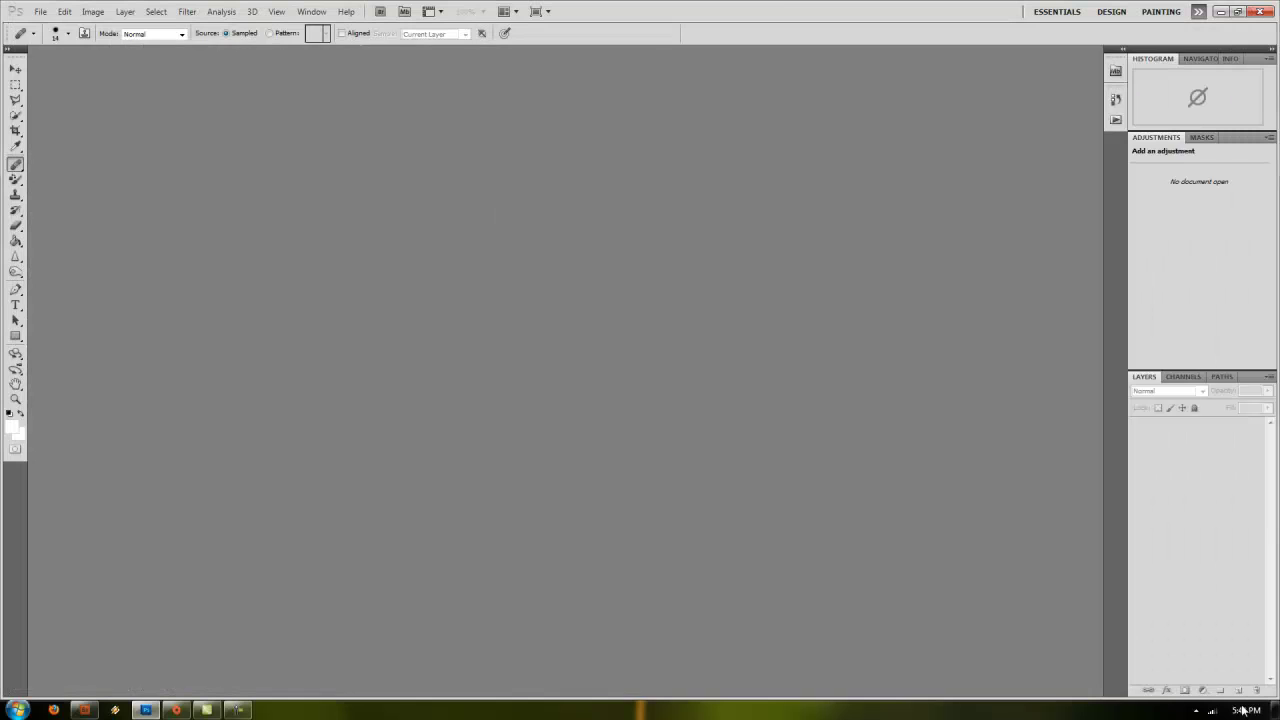
left_click(84, 710)
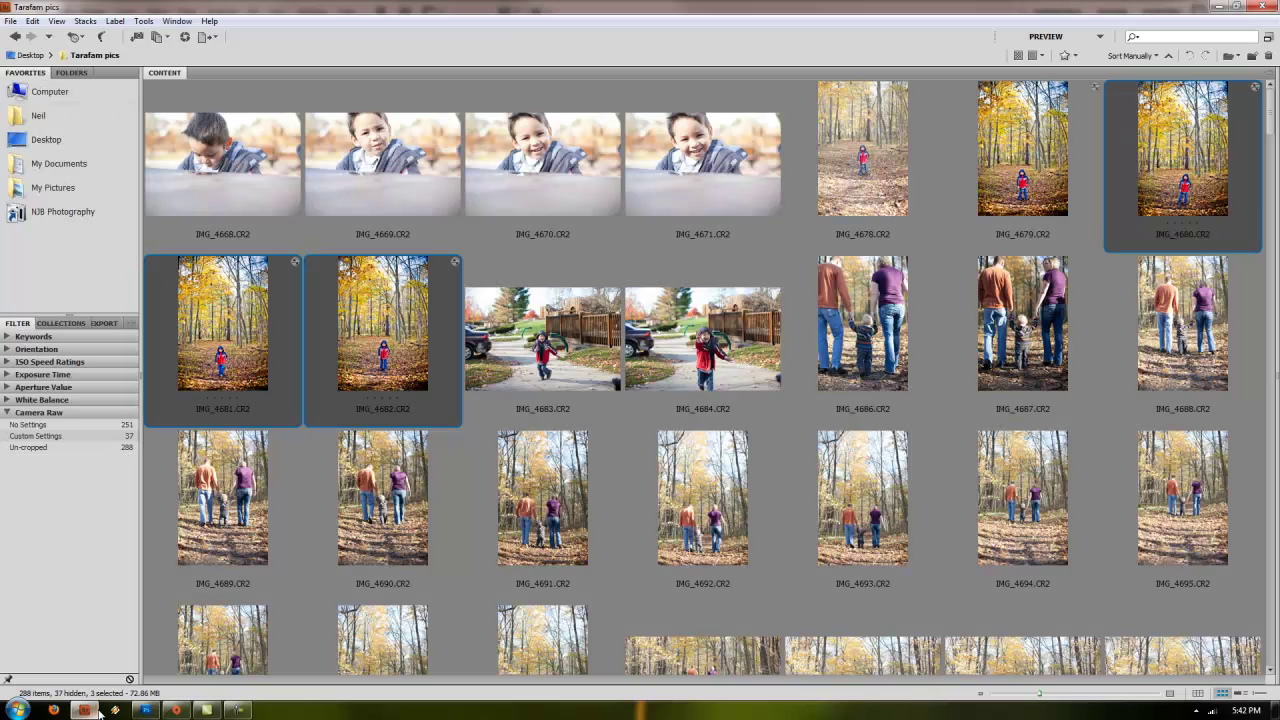
left_click(882, 190)
right_click(874, 172)
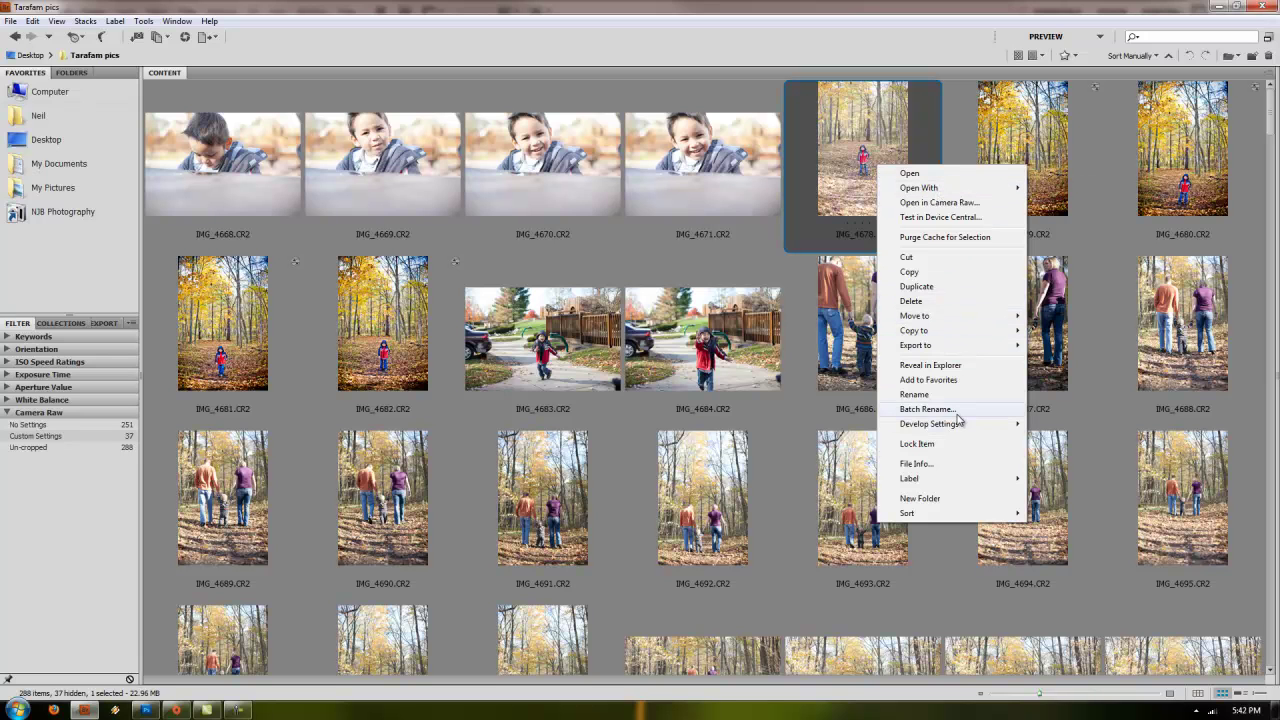
mouse_move(966, 427)
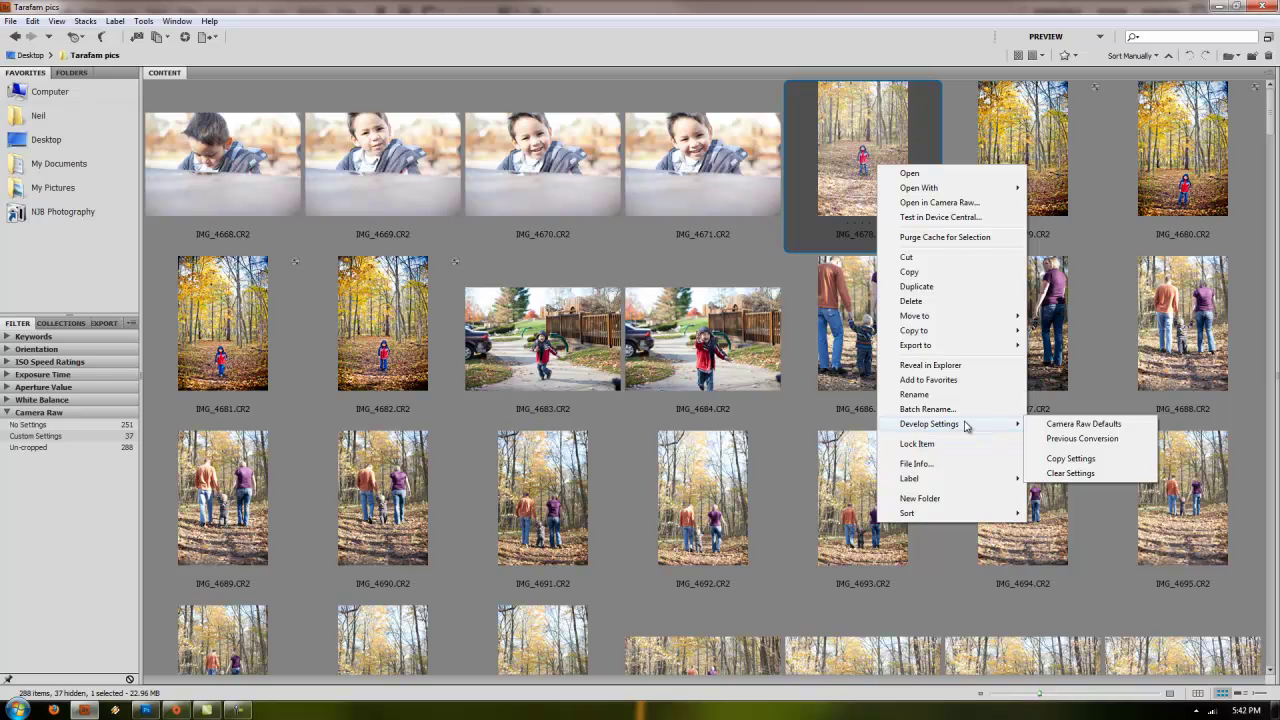
left_click(1082, 438)
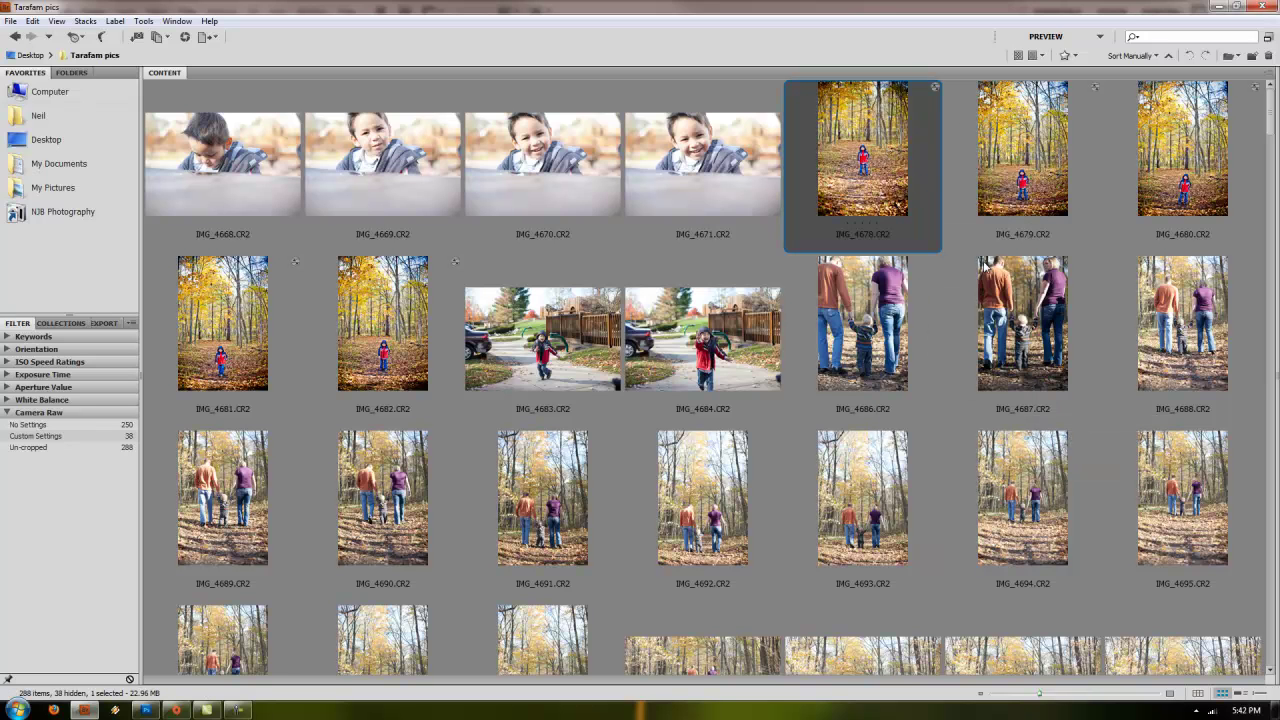
- Select IMG_4691 through IMG_4693 in Bridge
left_click(862, 322)
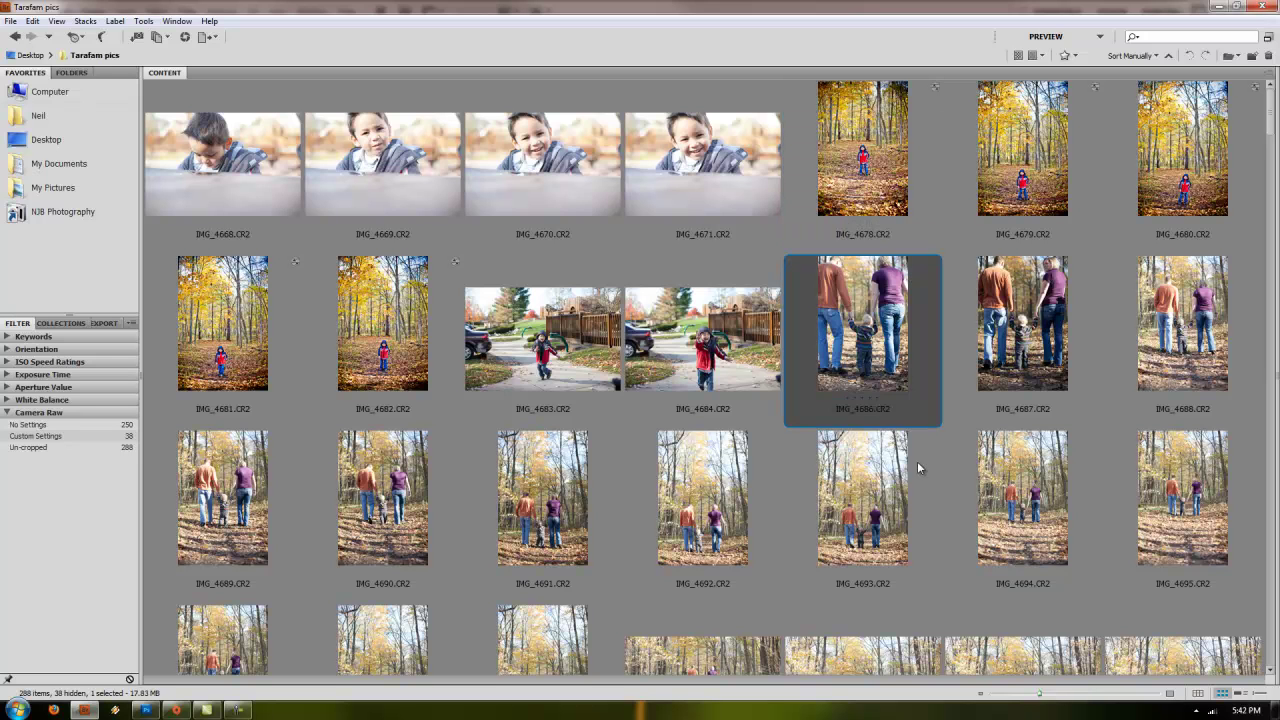
left_click(540, 495)
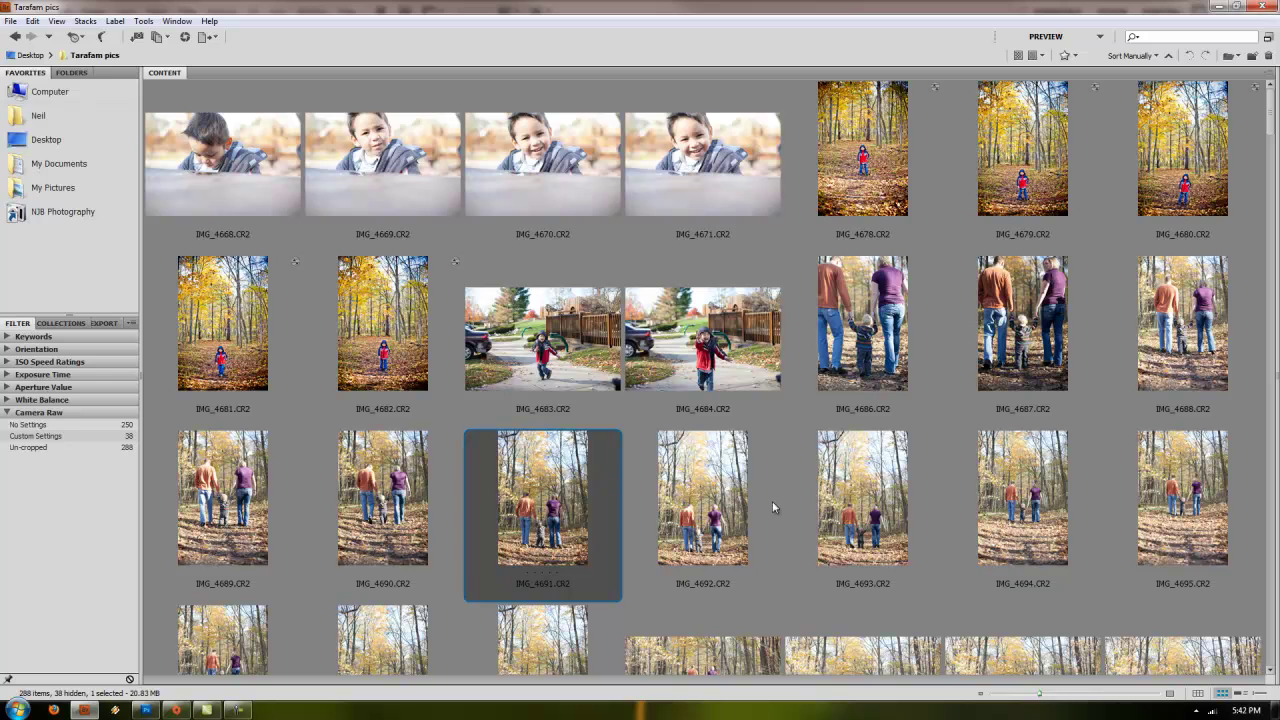
left_click(872, 509, "shift")
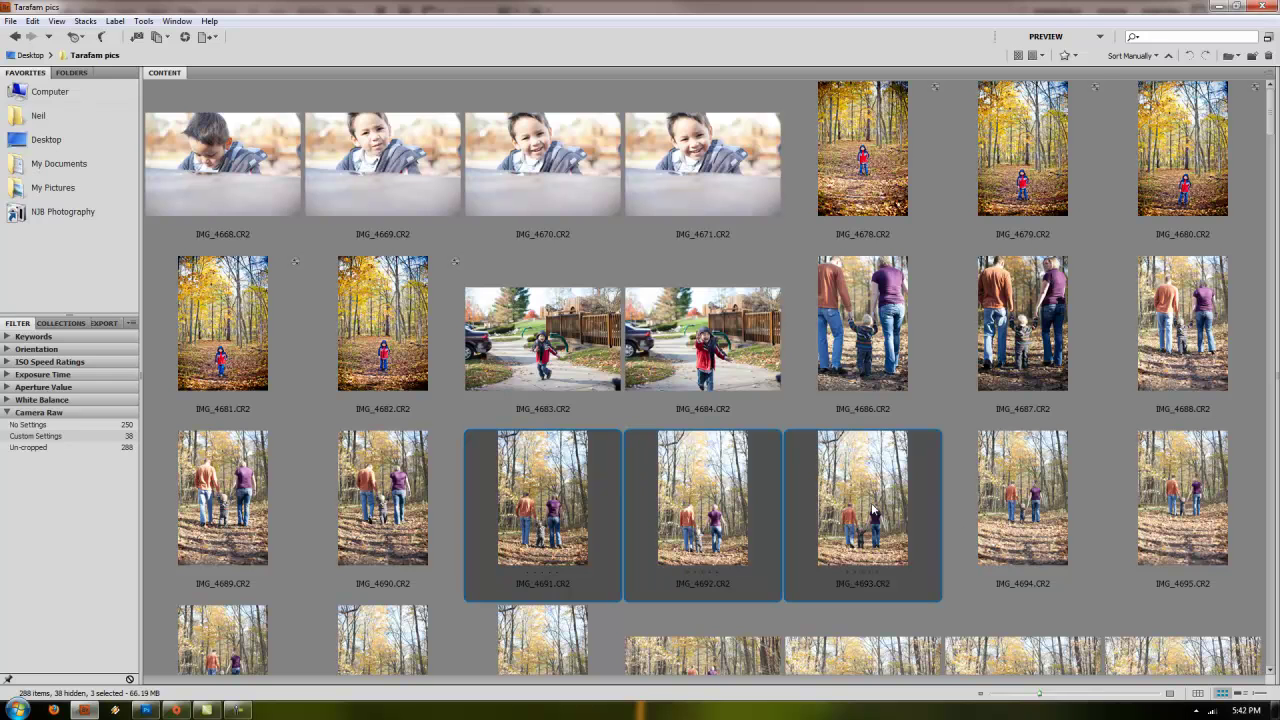
- Open IMG_4691–4693 together and set Recovery 100, deeper Blacks and Vibrance +53
double_click(872, 509)
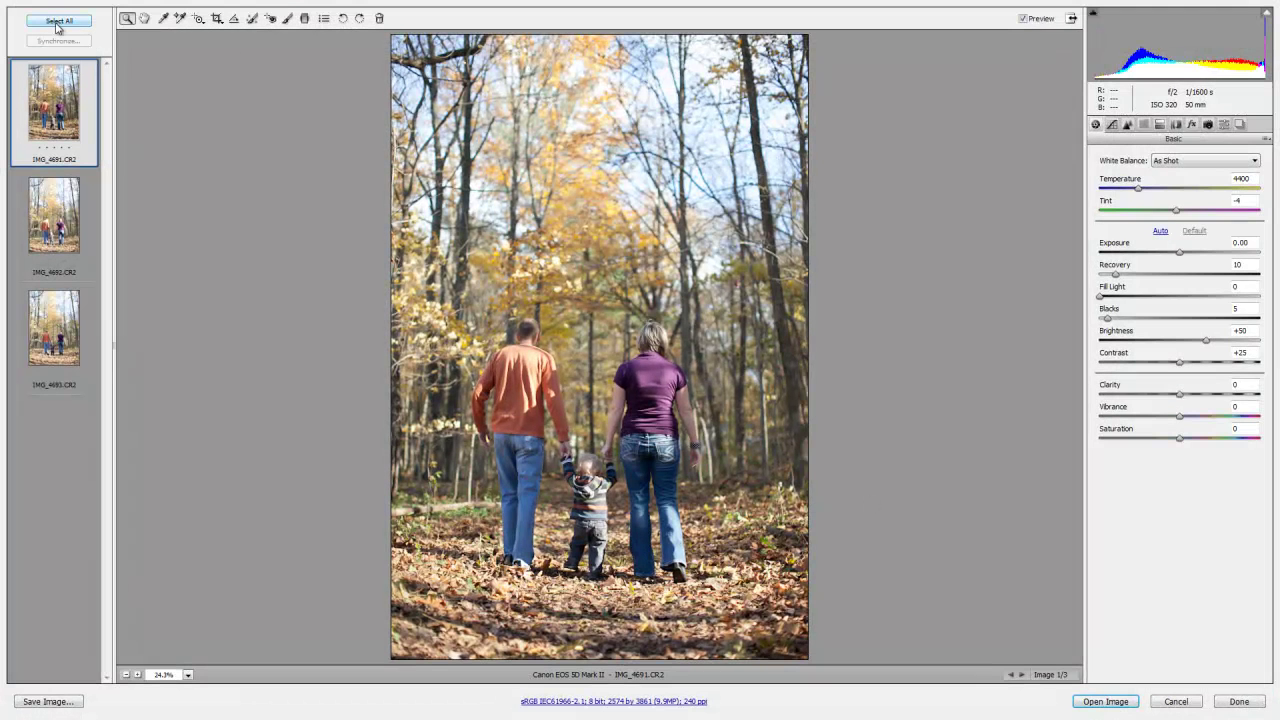
left_click(57, 21)
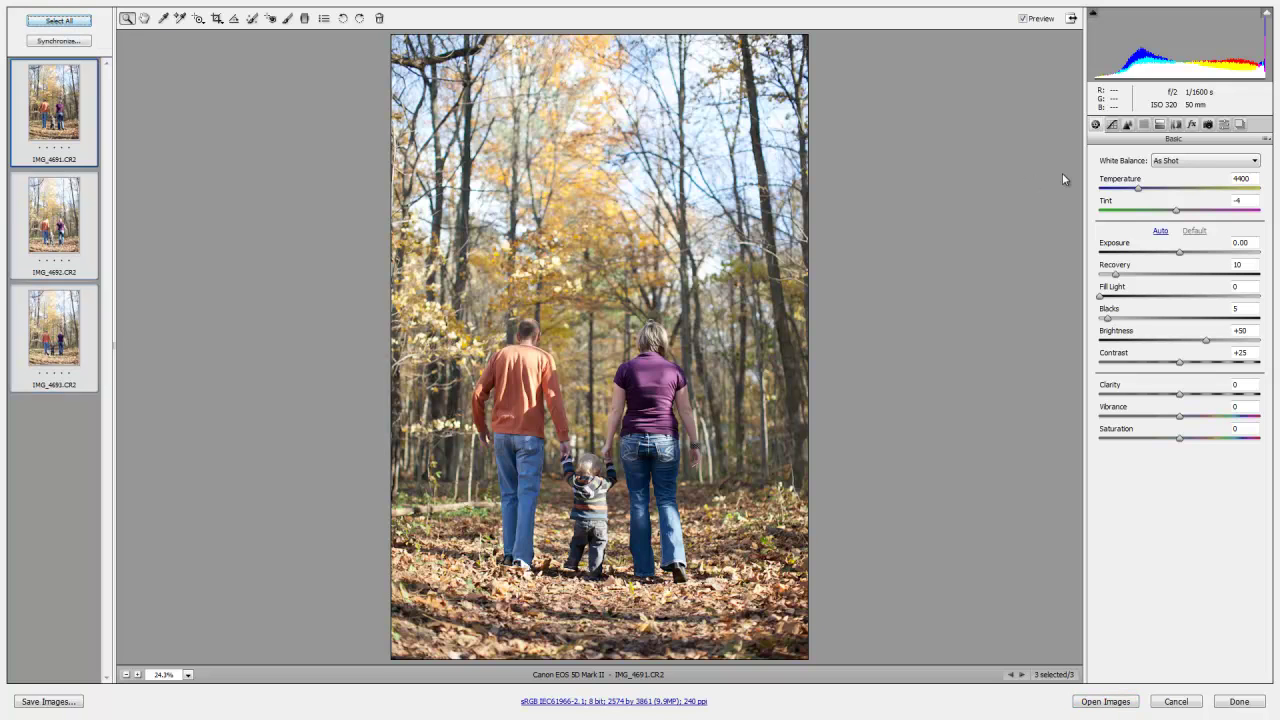
left_click_drag(1181, 254, 1189, 254)
left_click(1109, 319)
left_click_drag(1112, 320, 1122, 324)
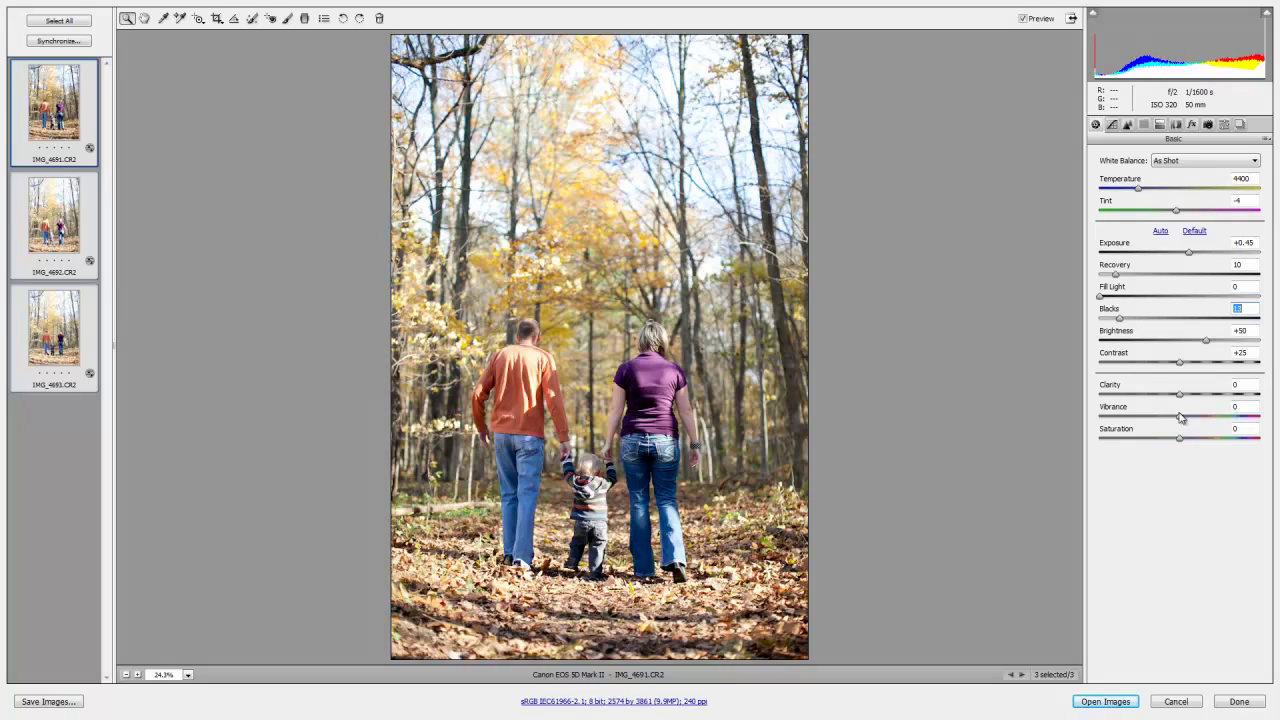
left_click_drag(1181, 418, 1226, 432)
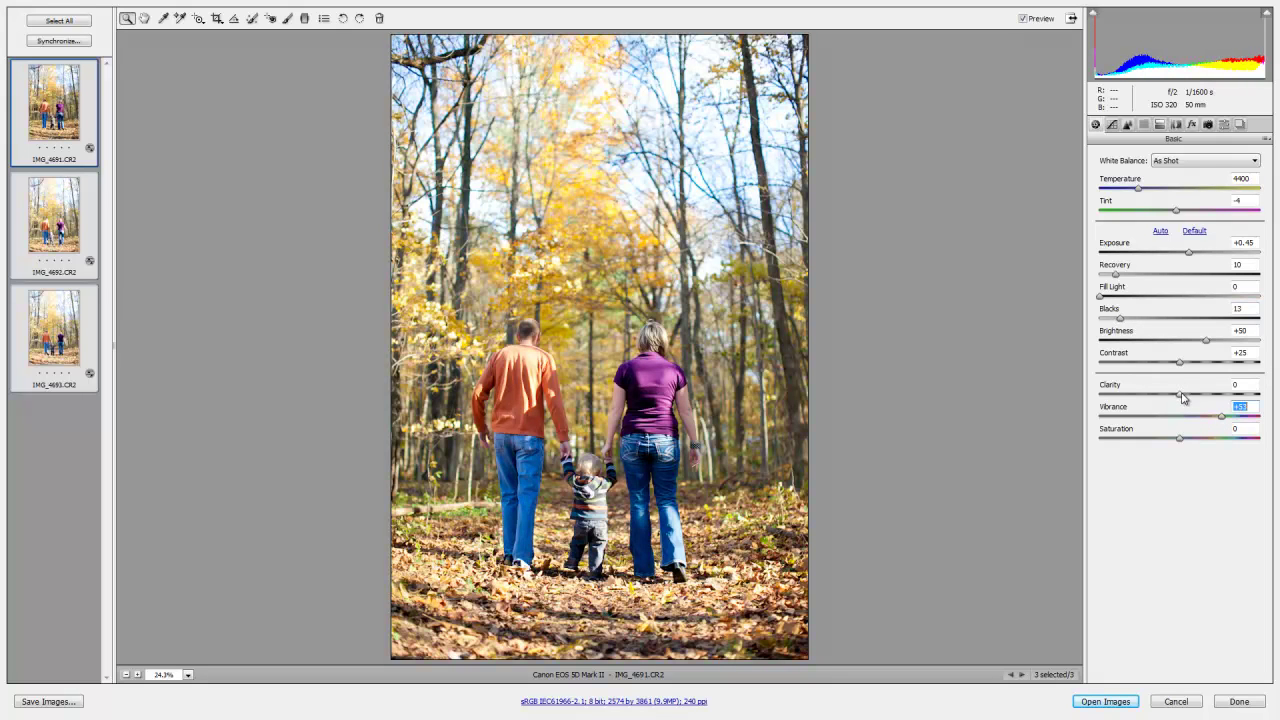
left_click_drag(1119, 273, 1259, 273)
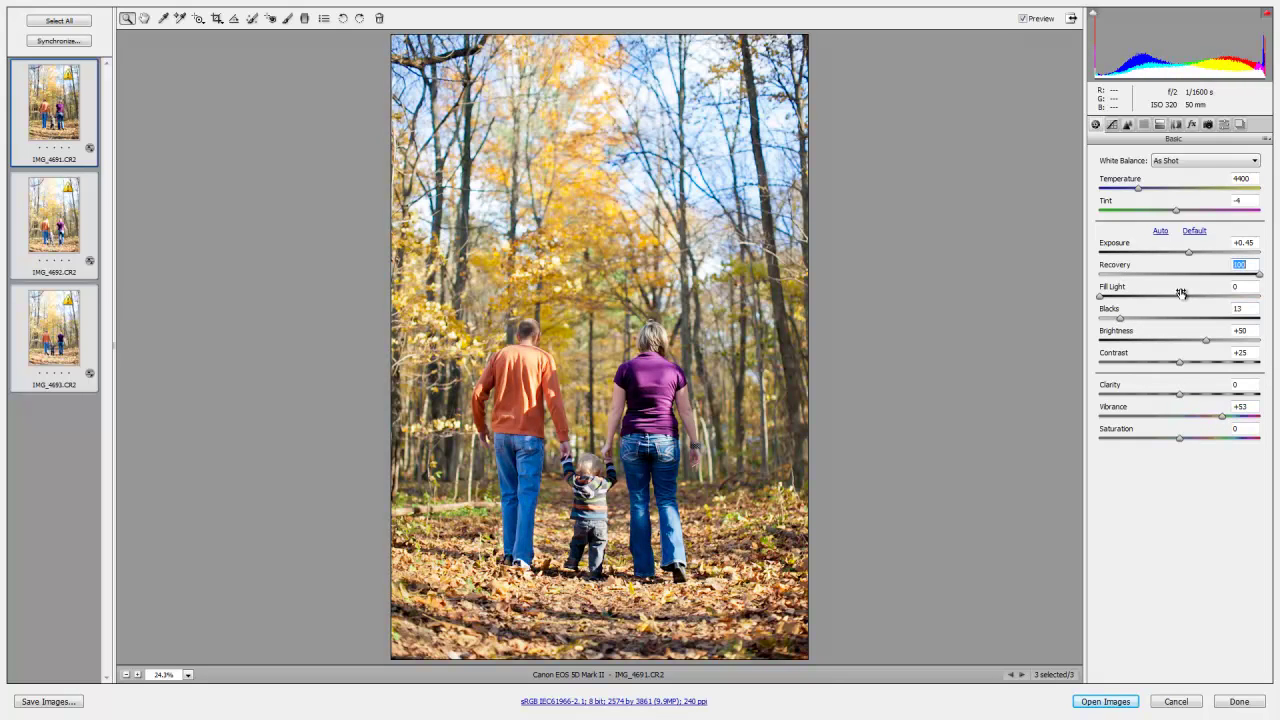
- Darken the corners with Lens Corrections vignetting and lift Fill Light to 7
left_click(1175, 124)
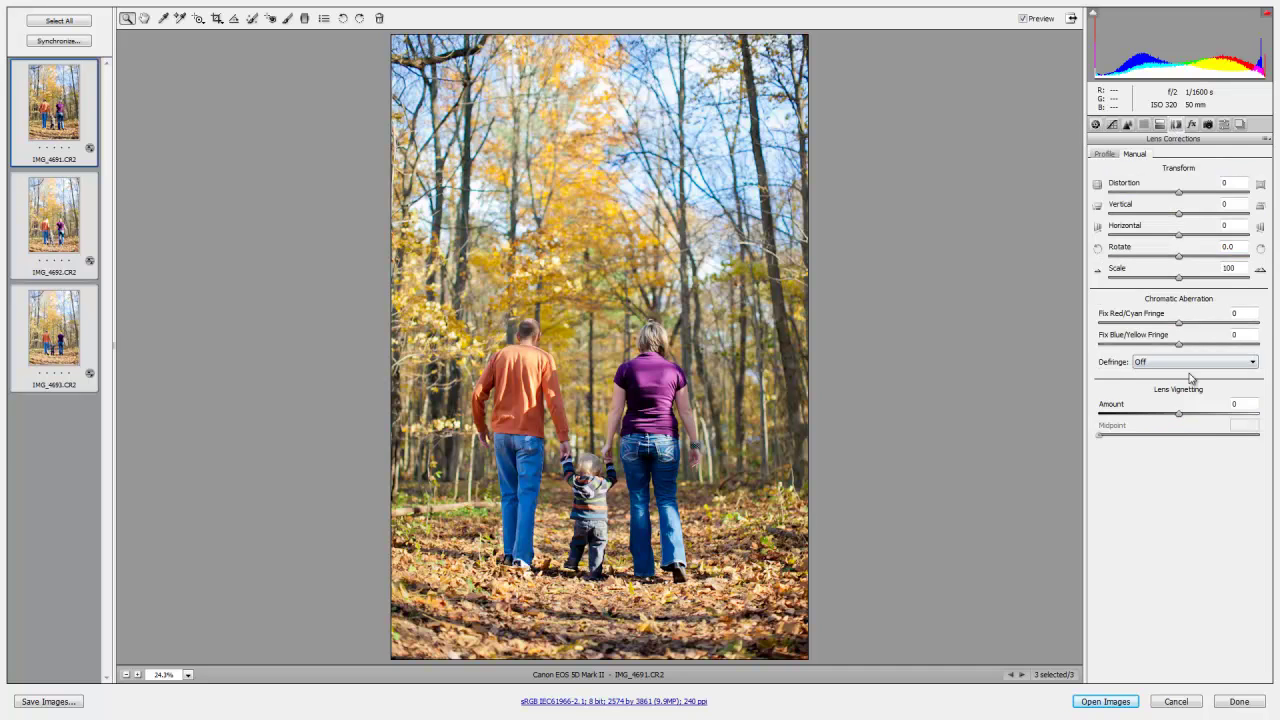
left_click_drag(1180, 415, 1216, 446)
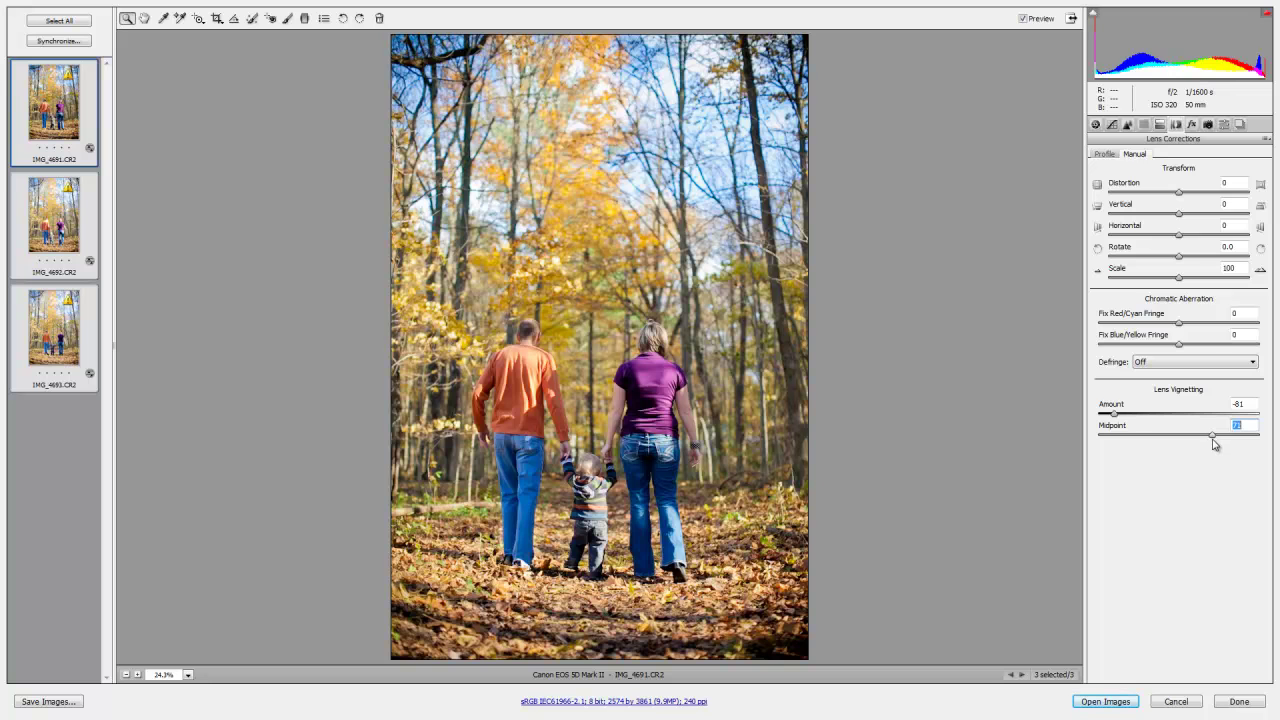
left_click(1096, 124)
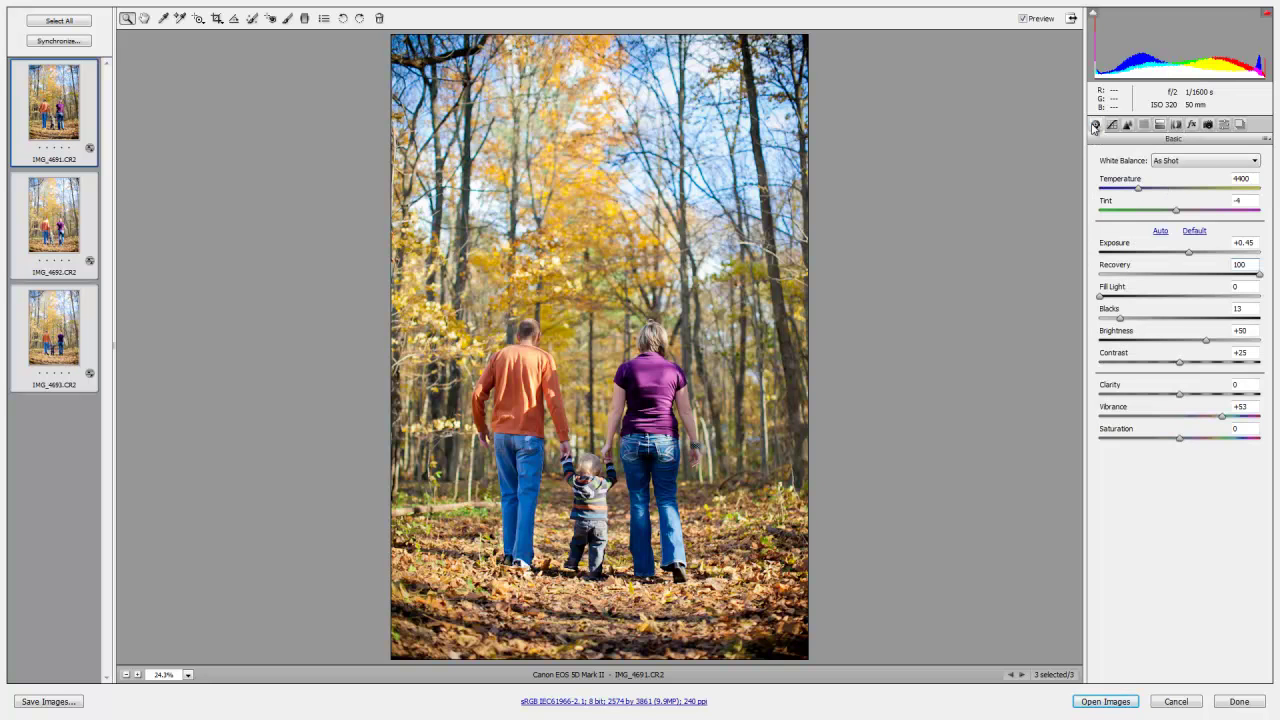
left_click_drag(1106, 300, 1120, 312)
left_click(1122, 320)
- On IMG_4692, reset Fill Light to 0 and lower Exposure to +0.30
left_click(87, 97)
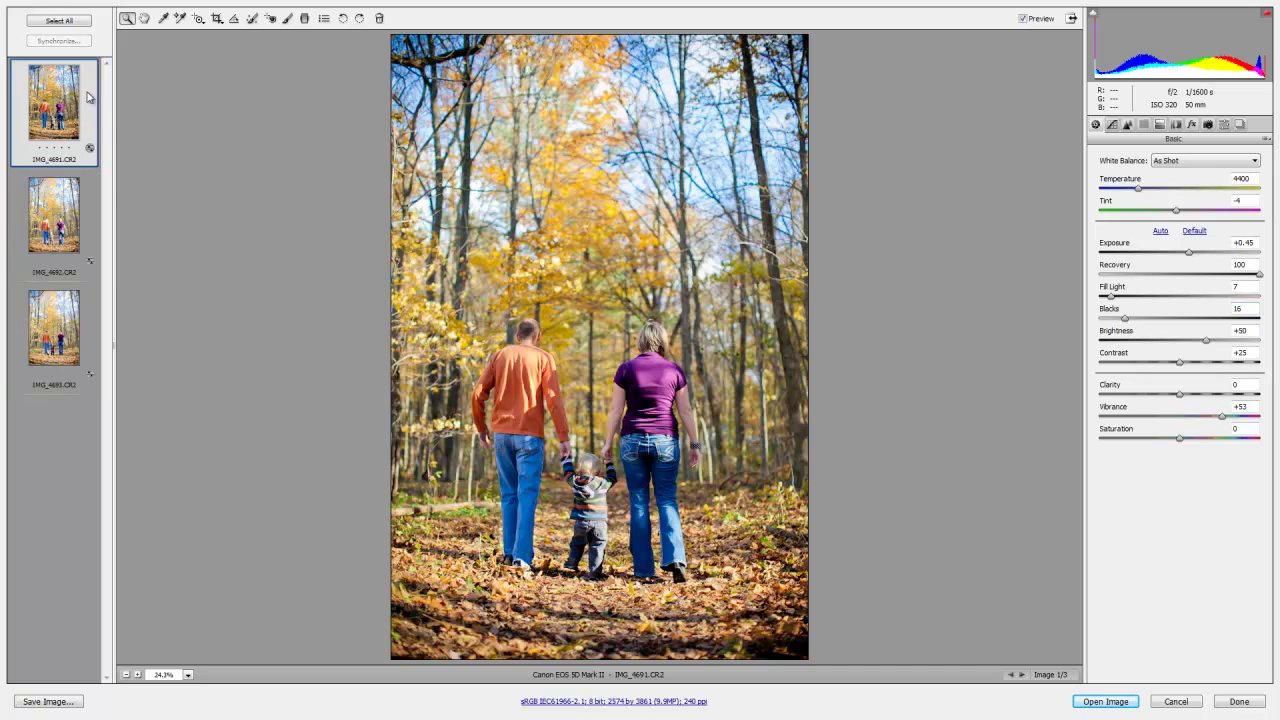
key("Down")
key("Down")
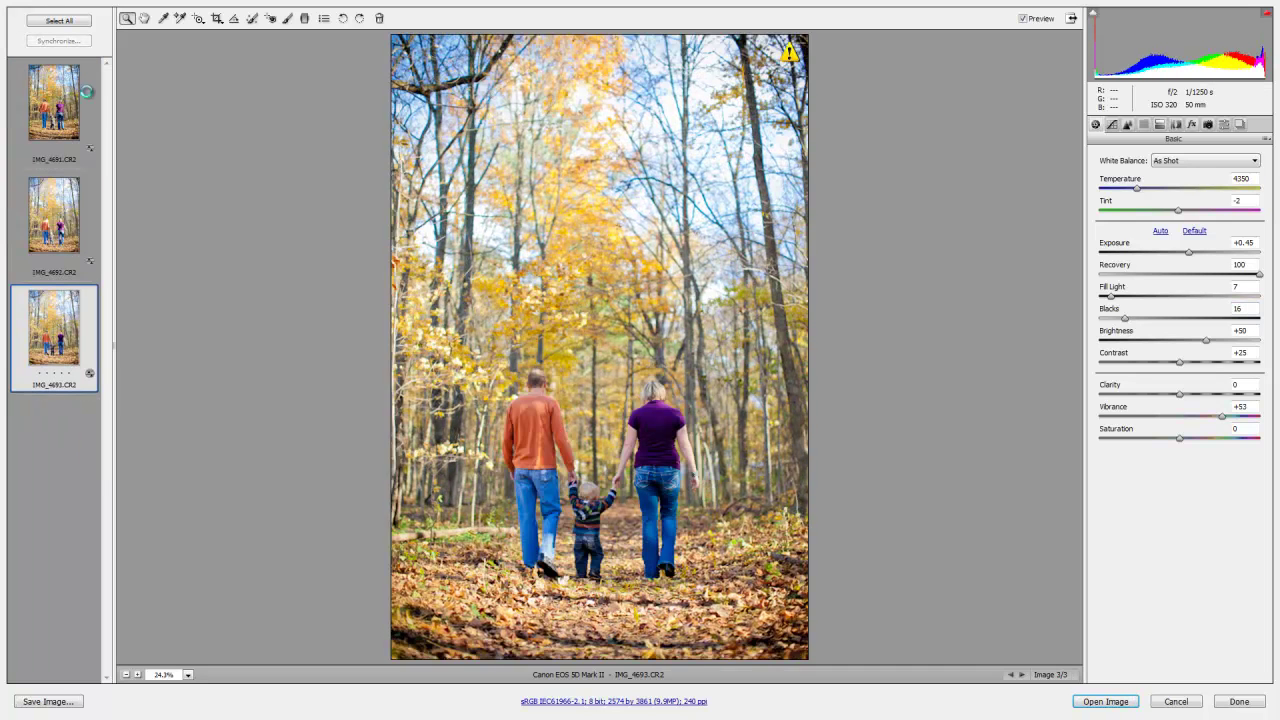
key("Up")
key("Up")
key("Down")
key("Down")
key("Up")
left_click(70, 332, "shift")
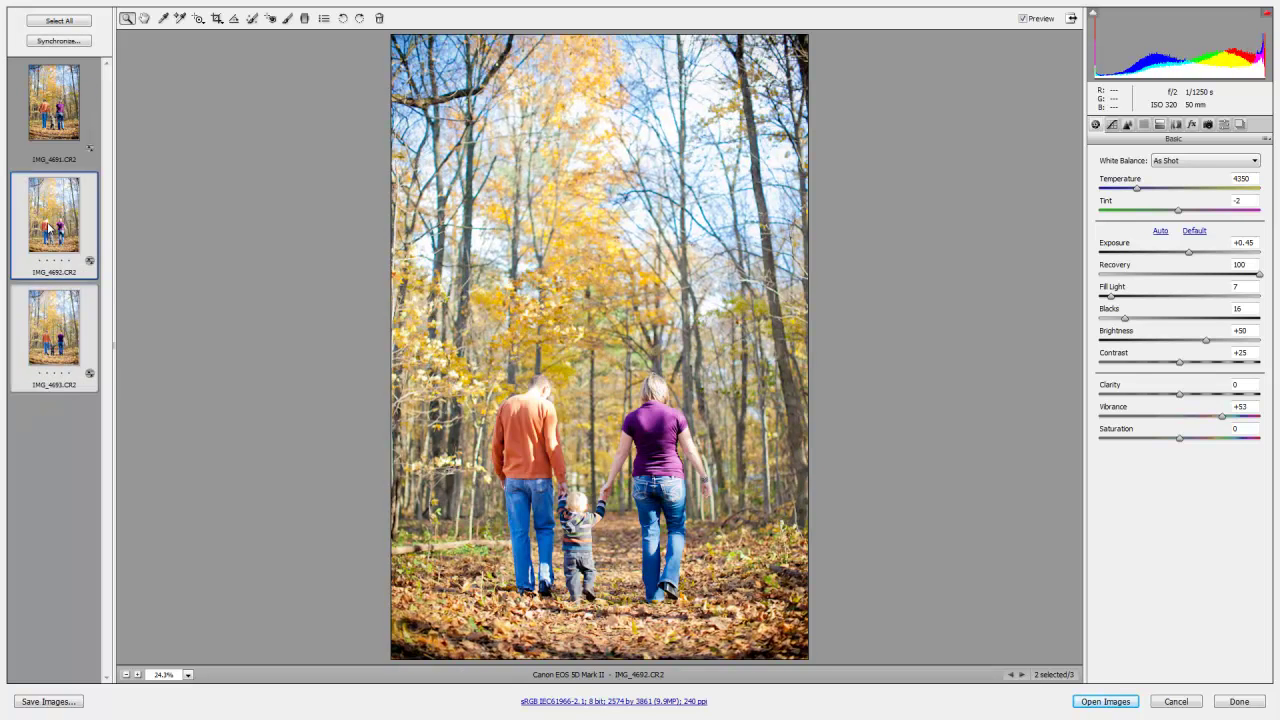
left_click_drag(1147, 287, 1100, 292)
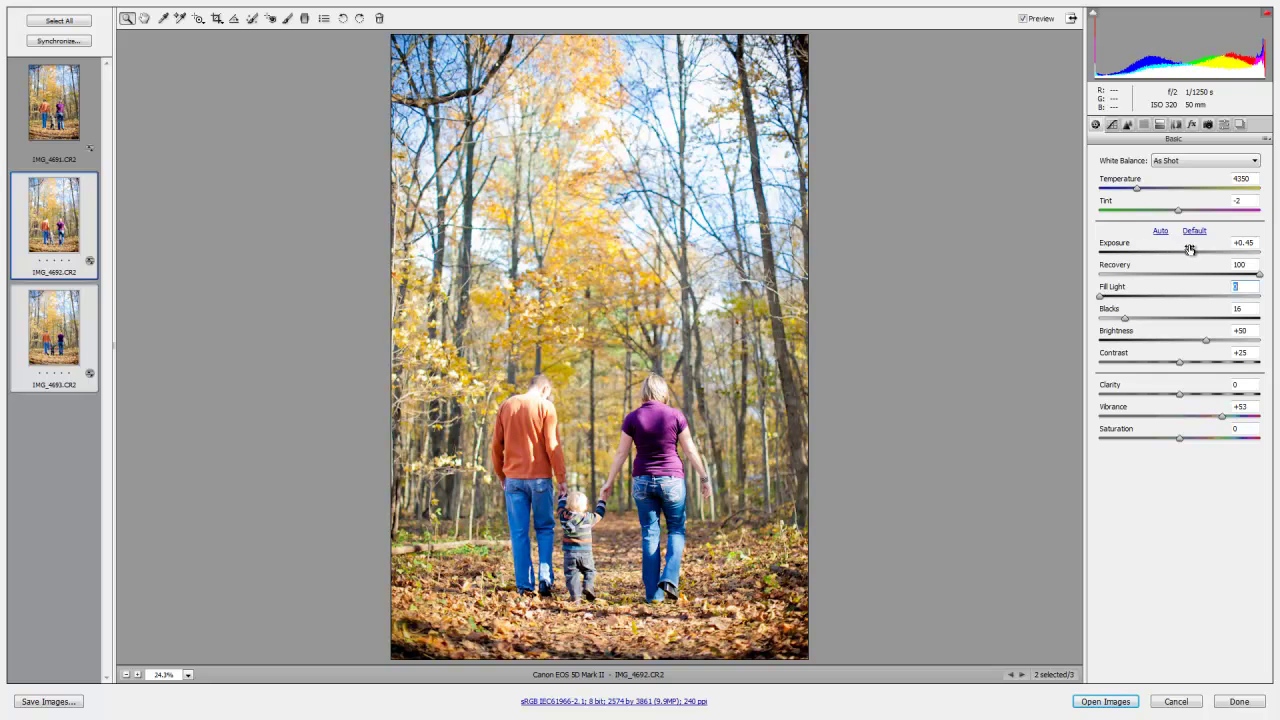
left_click_drag(1191, 251, 1188, 252)
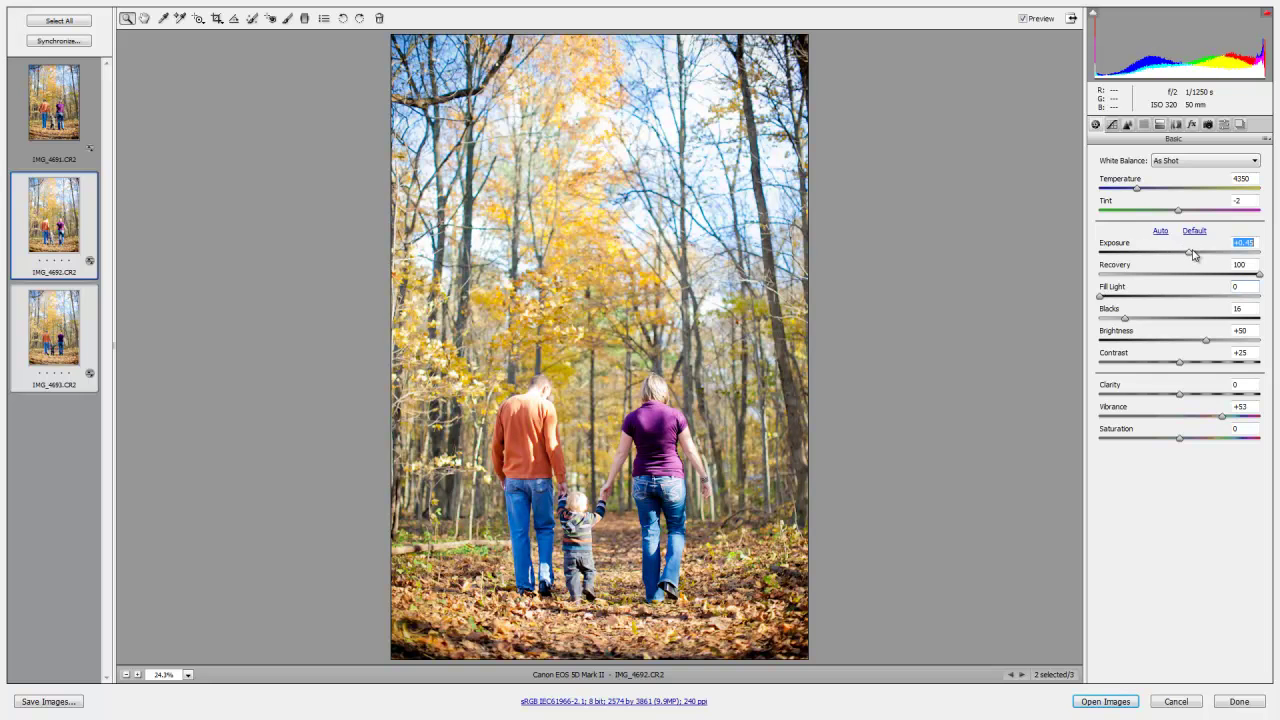
- Reselect IMG_4691 together with IMG_4693 in the filmstrip
left_click(47, 141)
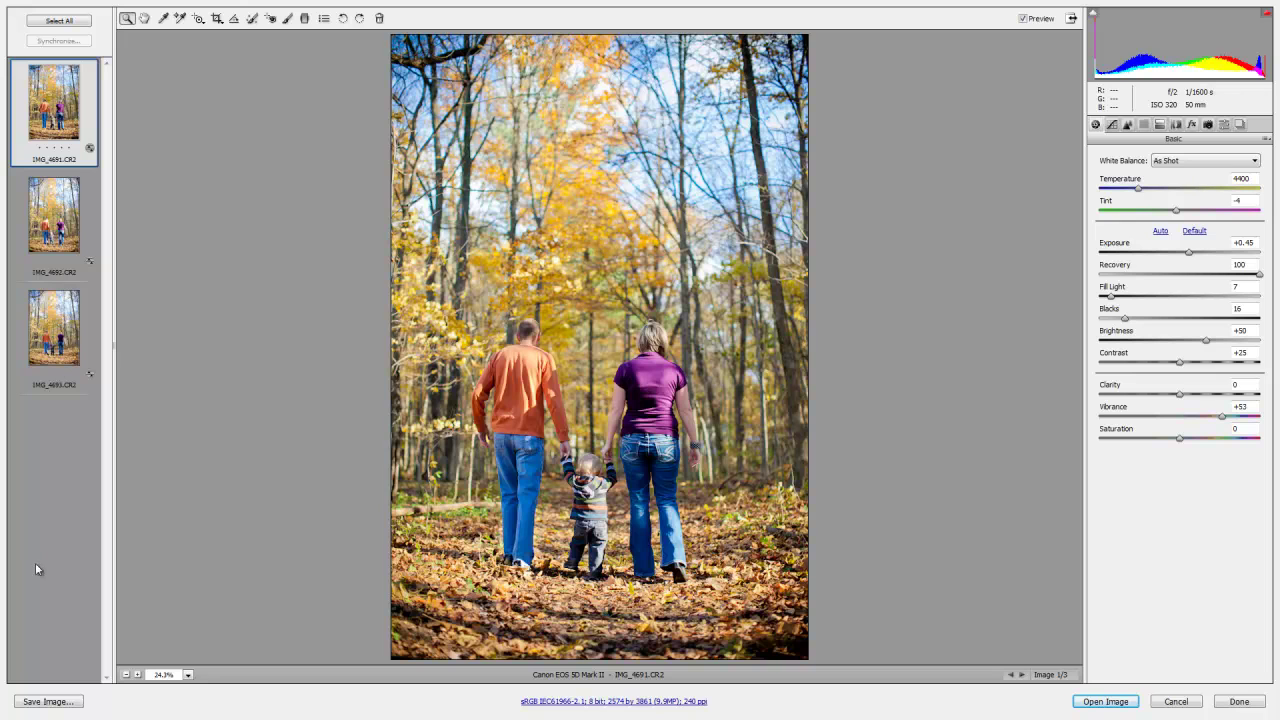
left_click(61, 347, "ctrl")
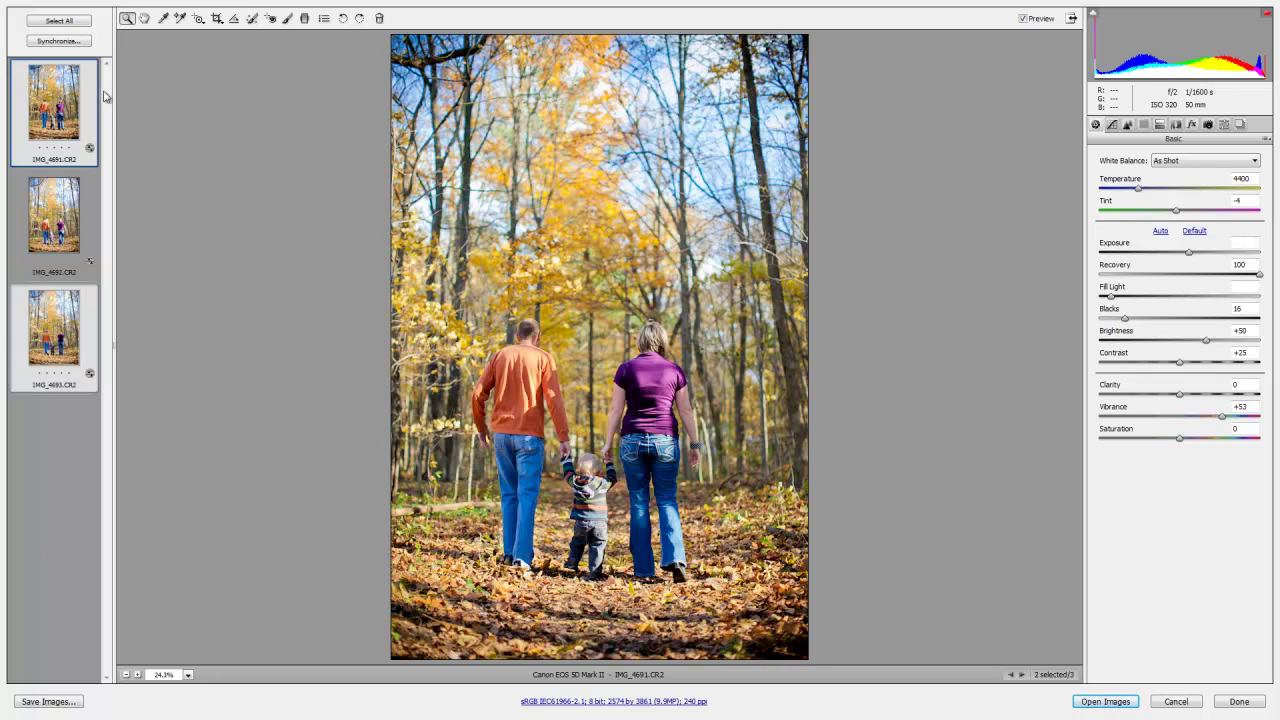
left_click(70, 43)
left_click(84, 228)
left_click(76, 120)
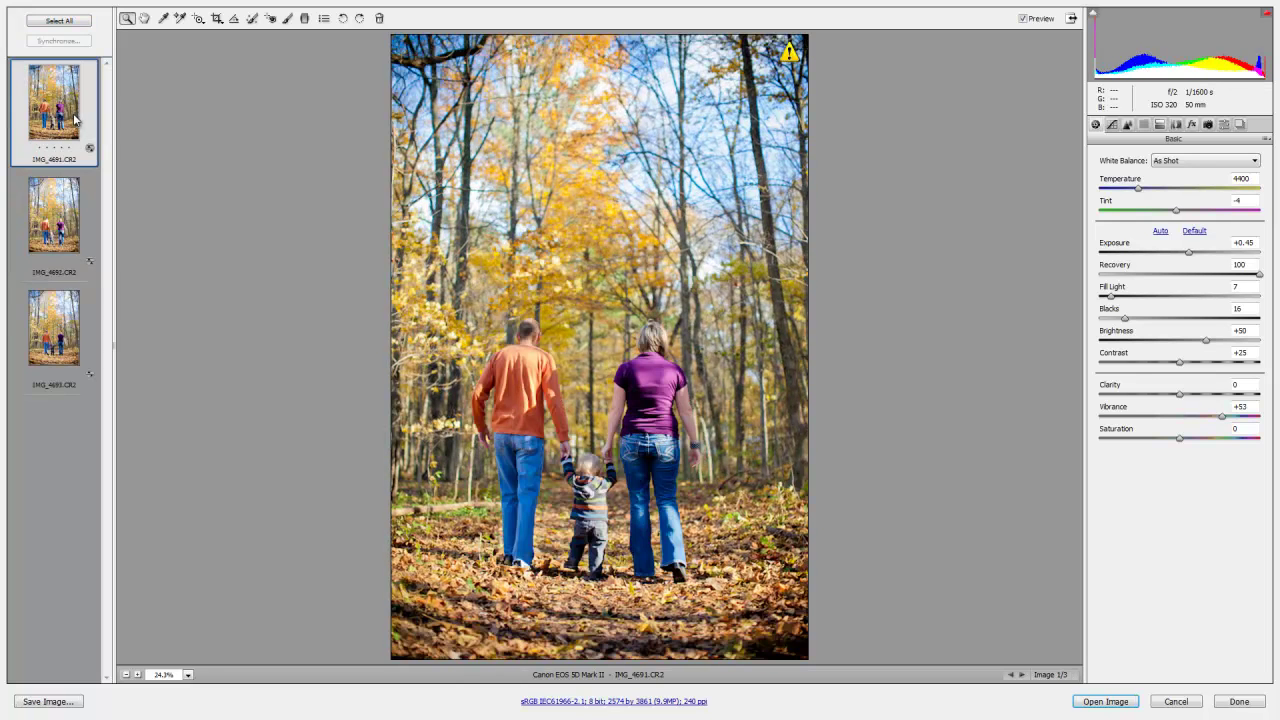
left_click(80, 340, "ctrl")
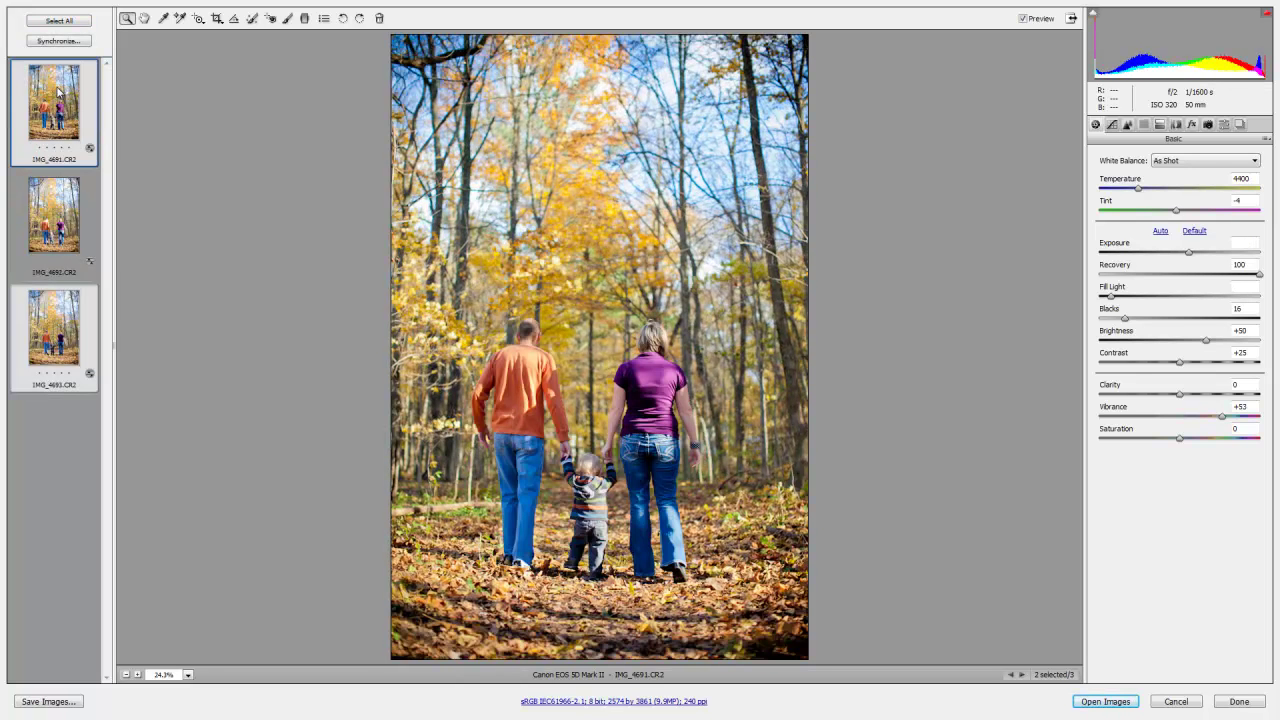
left_click(59, 41)
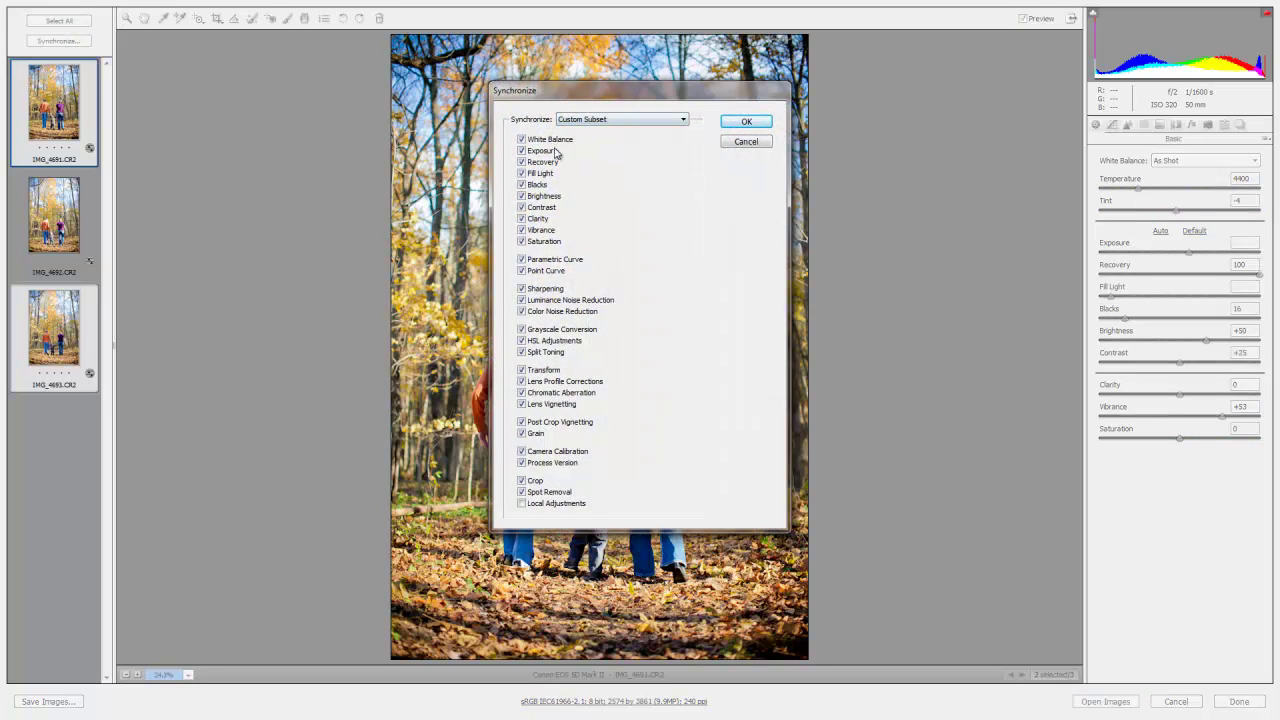
left_click(520, 489)
left_click(746, 142)
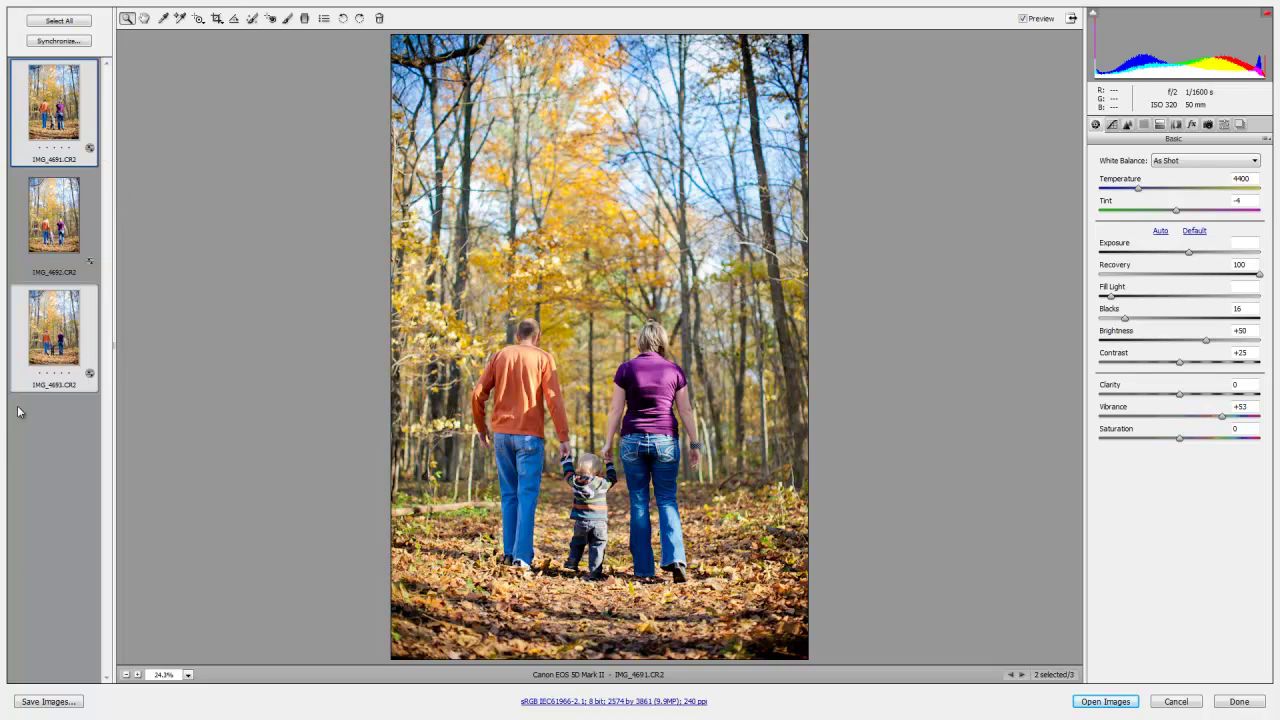
left_click(55, 218)
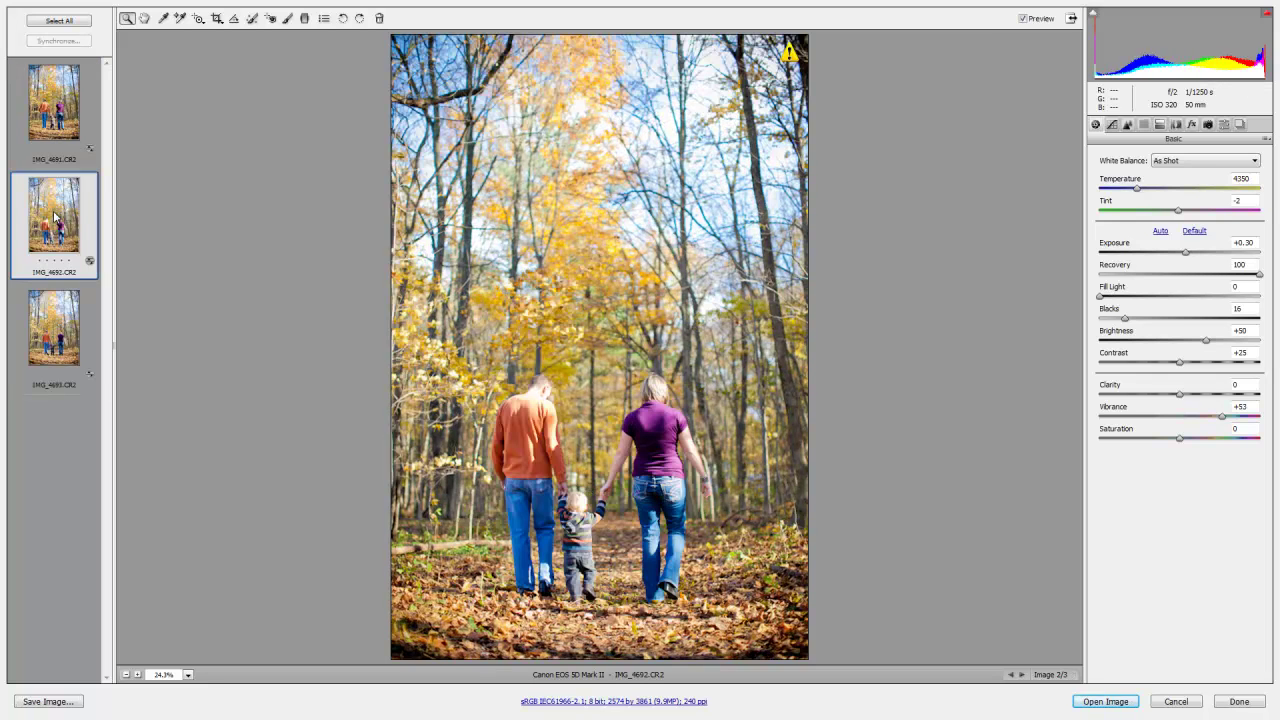
- Add a graduated filter to IMG_4691 from the top edge to mid-frame with Exposure -0.20
left_click(46, 126)
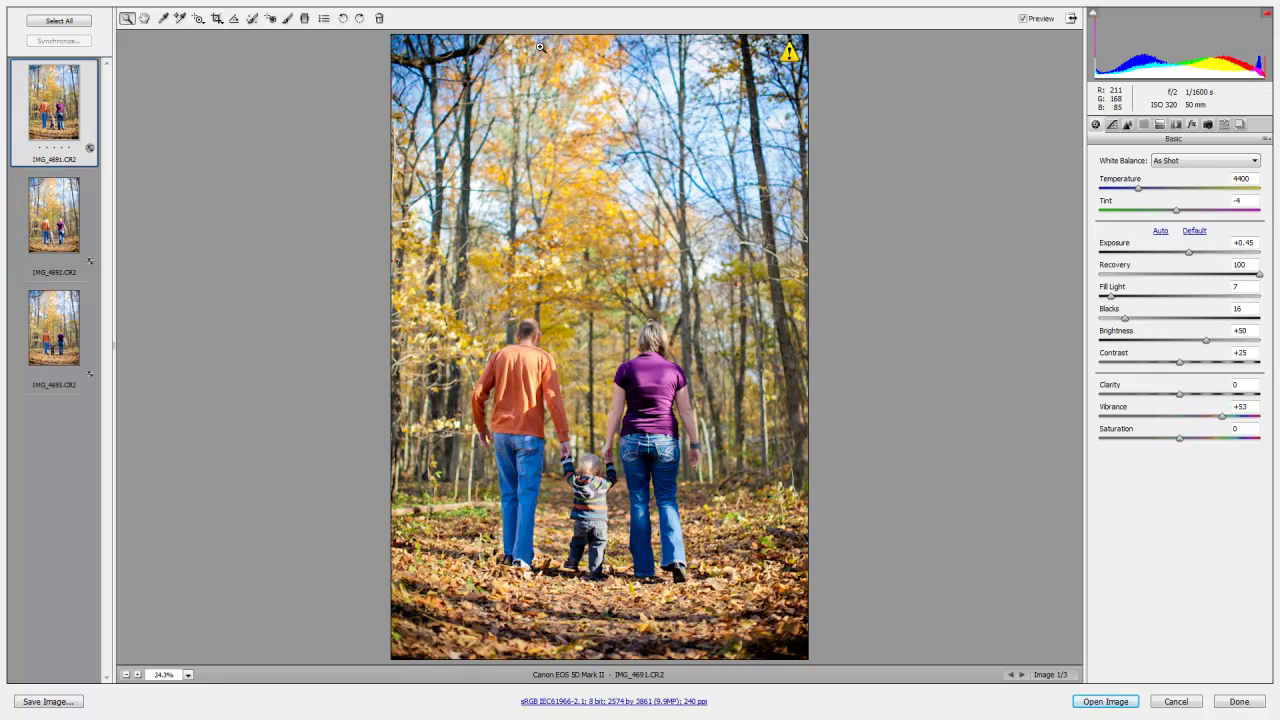
left_click(305, 18)
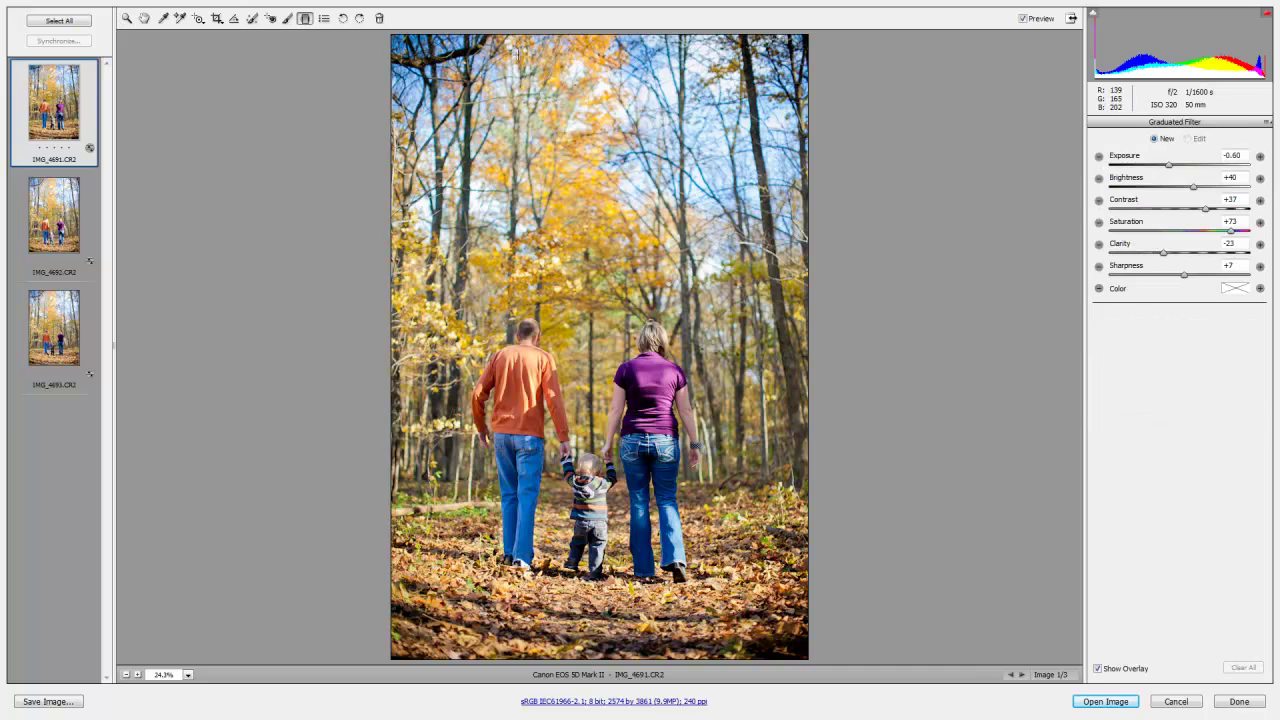
left_click_drag(585, 32, 587, 368)
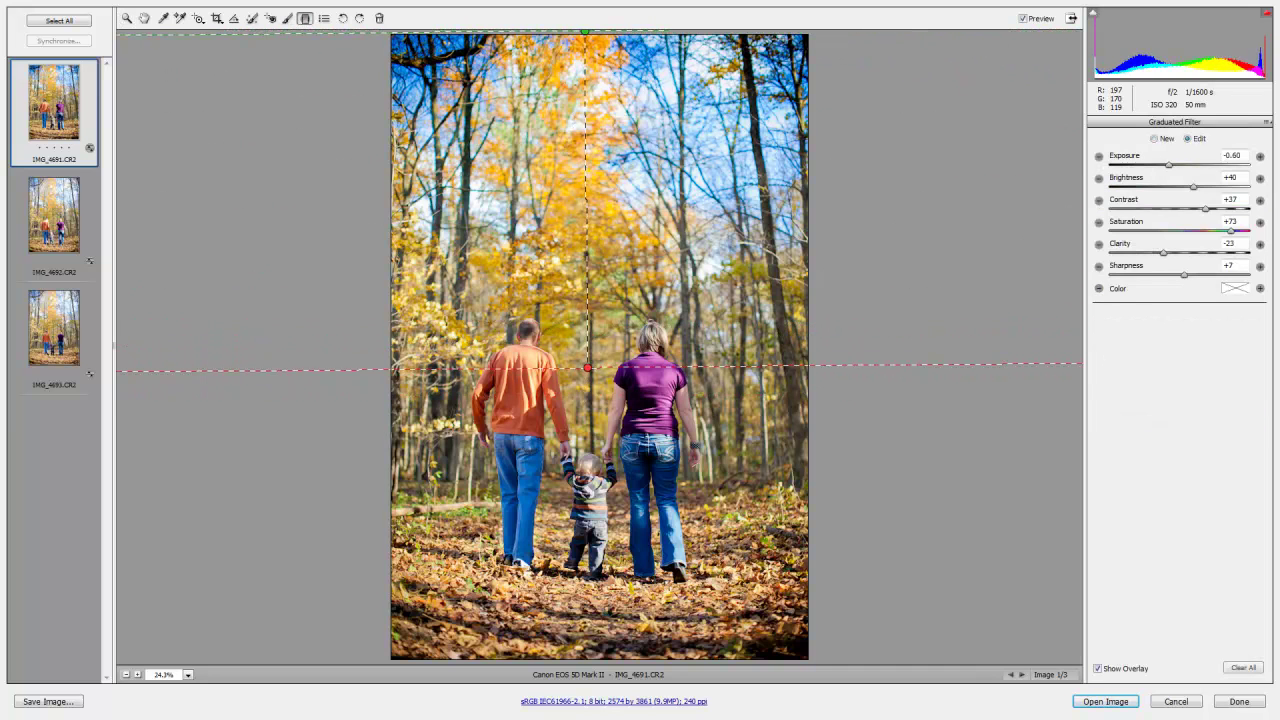
left_click(1159, 160)
left_click_drag(1163, 168, 1177, 174)
left_click(43, 103)
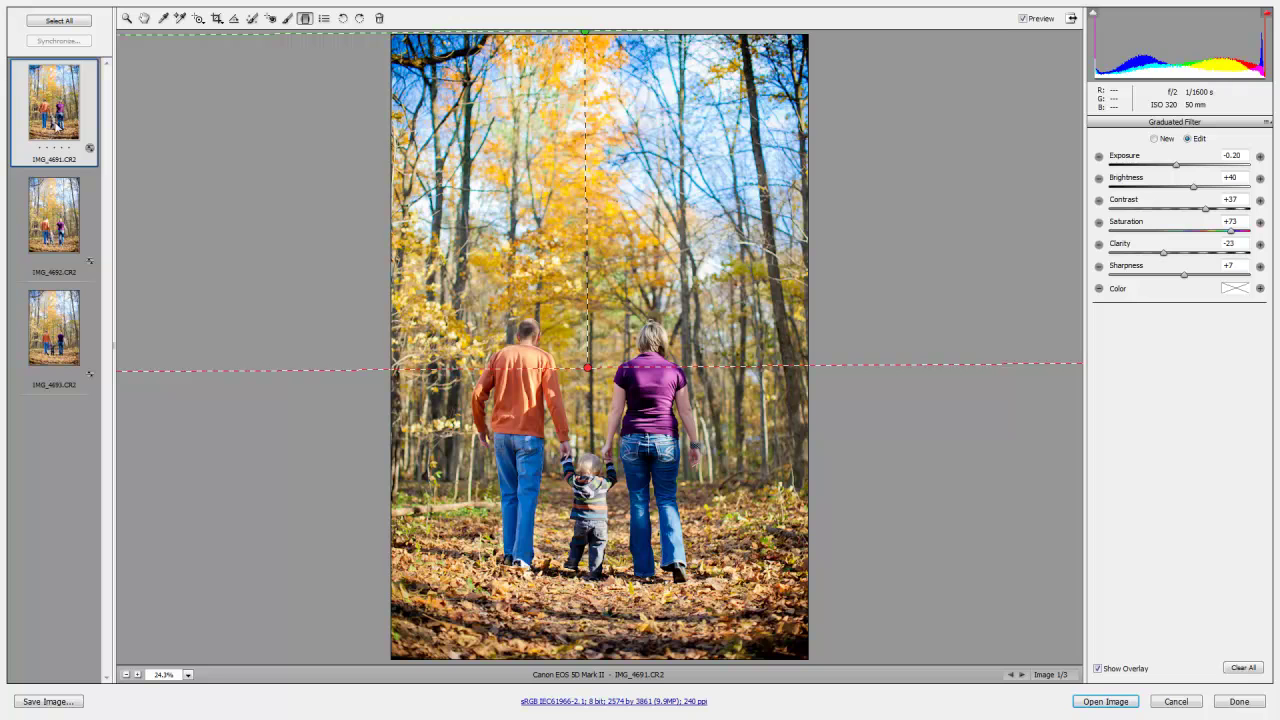
left_click(63, 342, "shift")
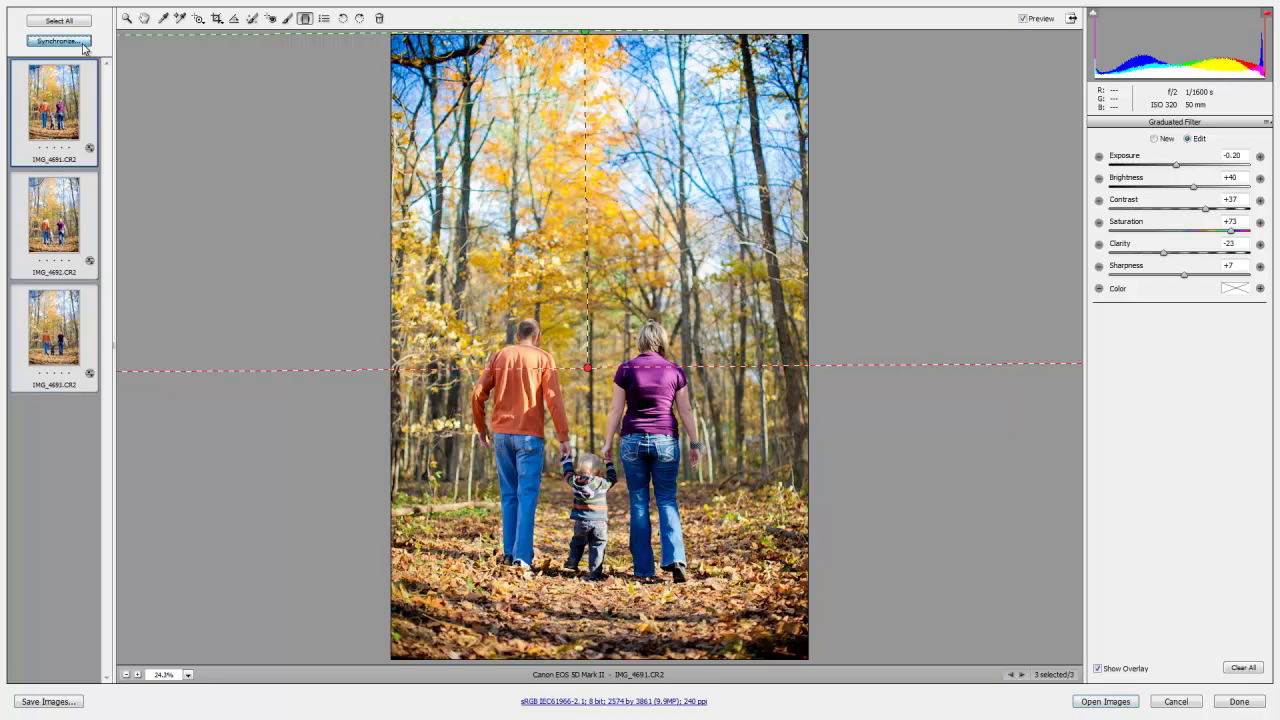
- Synchronize IMG_4691's settings, including local adjustments, to IMG_4692 and IMG_4693
left_click(84, 45)
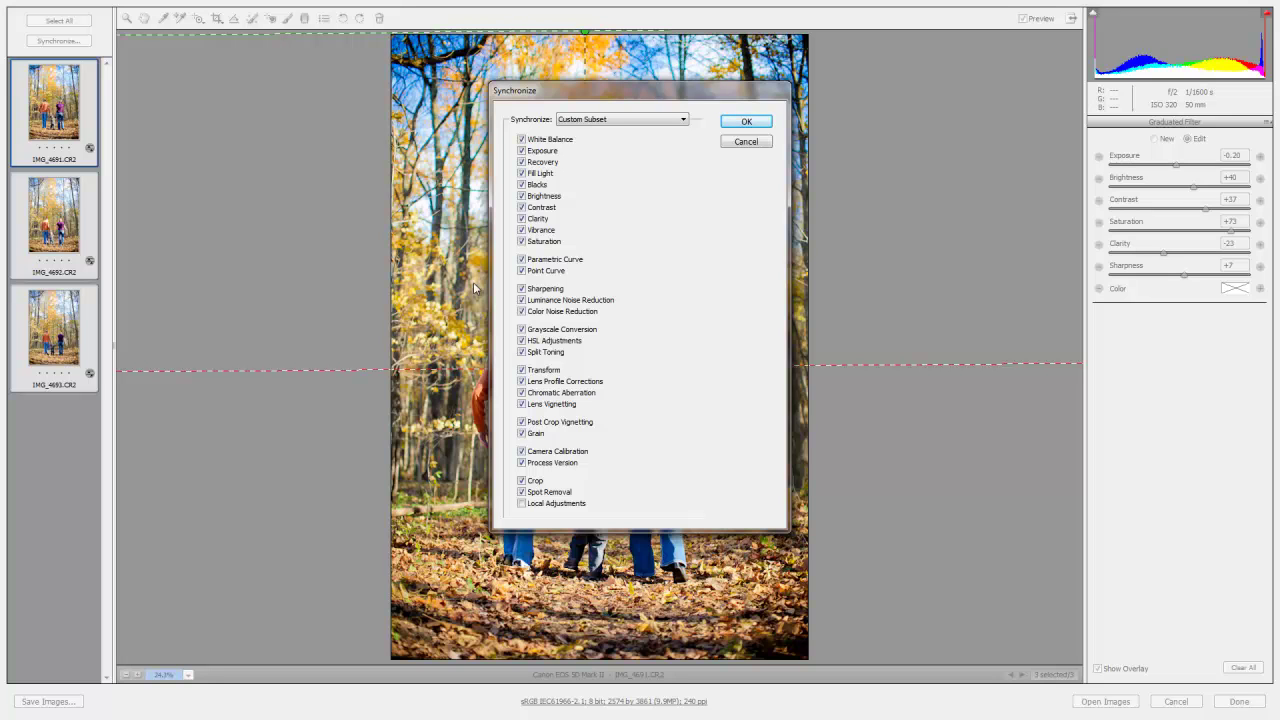
left_click(523, 504)
left_click(746, 122)
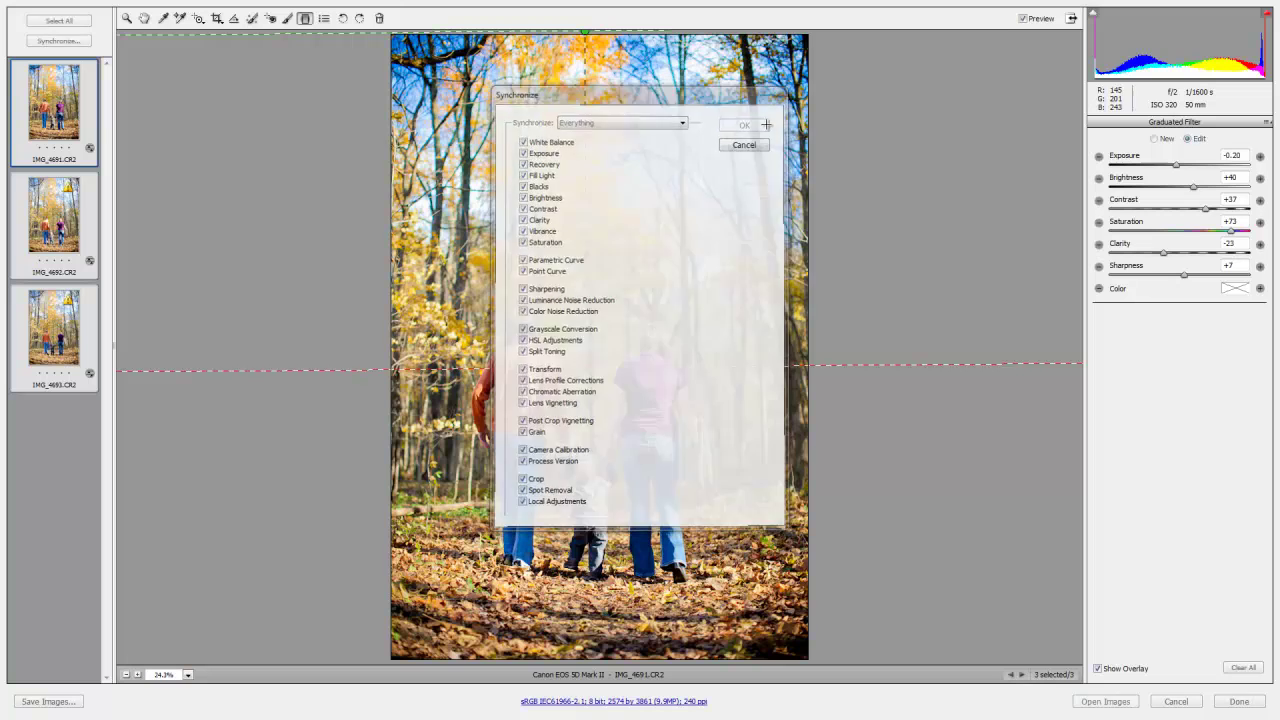
- Review the synced photos and lower the gradient's brightness on IMG_4692
left_click(62, 222)
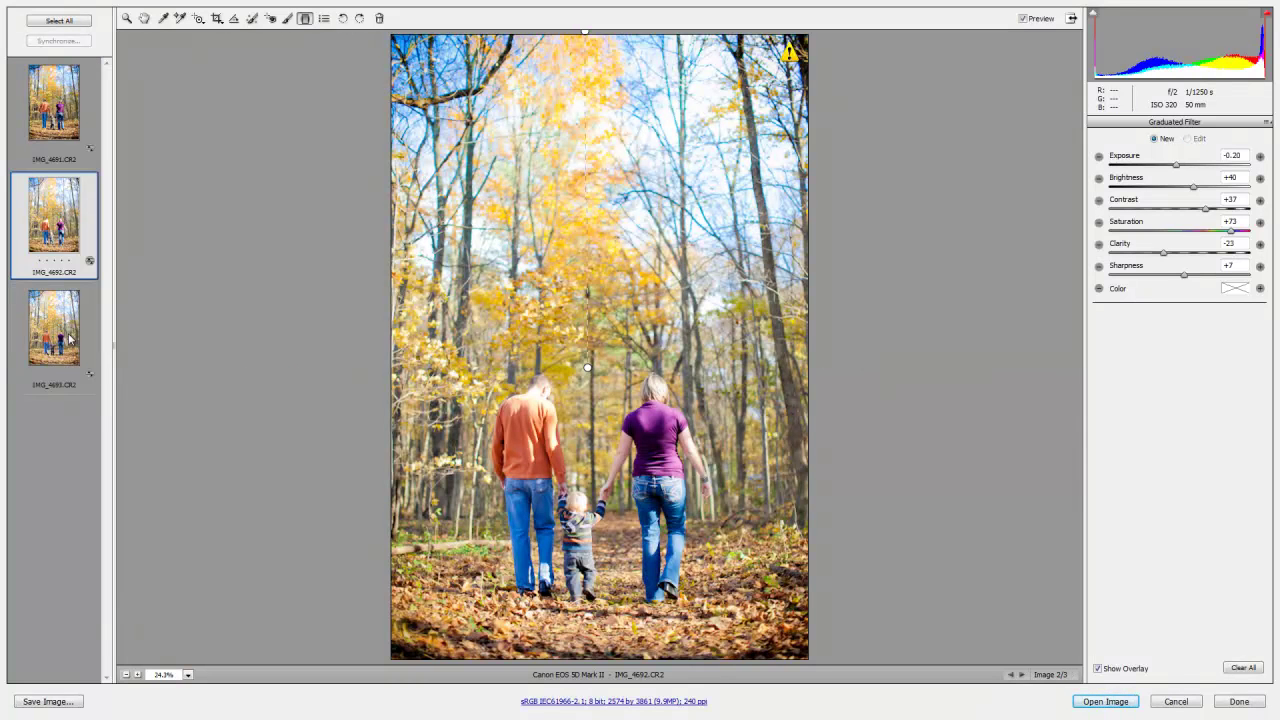
left_click(55, 333)
left_click(58, 245)
left_click(1192, 189)
left_click_drag(1192, 190, 1151, 190)
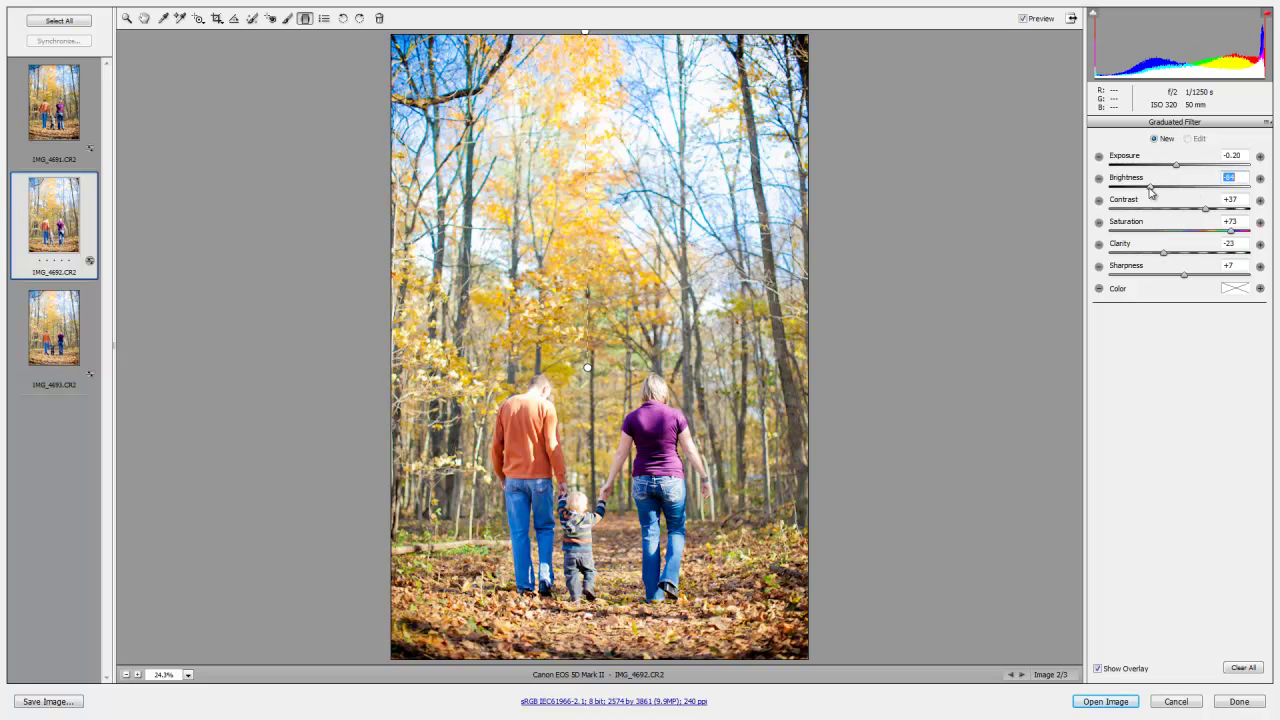
left_click(29, 103)
left_click(46, 247)
left_click(54, 306)
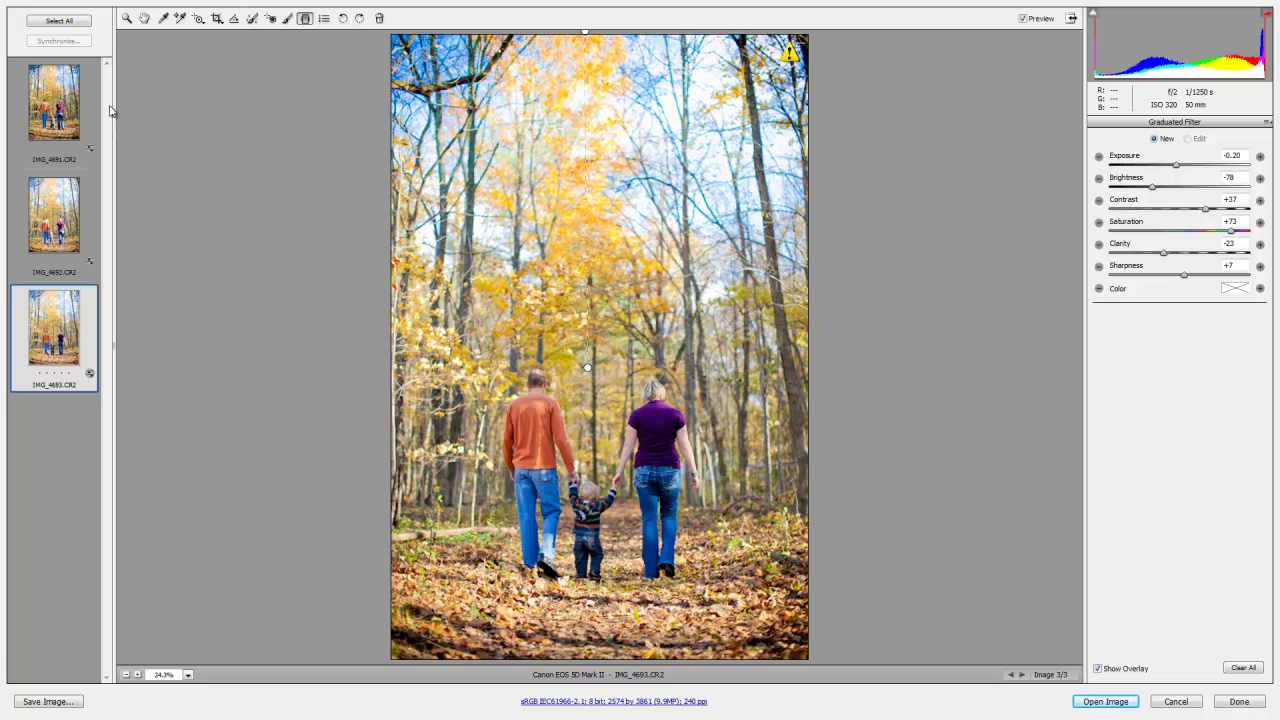
- Close Camera Raw and apply the Previous Conversion to IMG_4694 through IMG_4702 in Bridge
left_click(1238, 700)
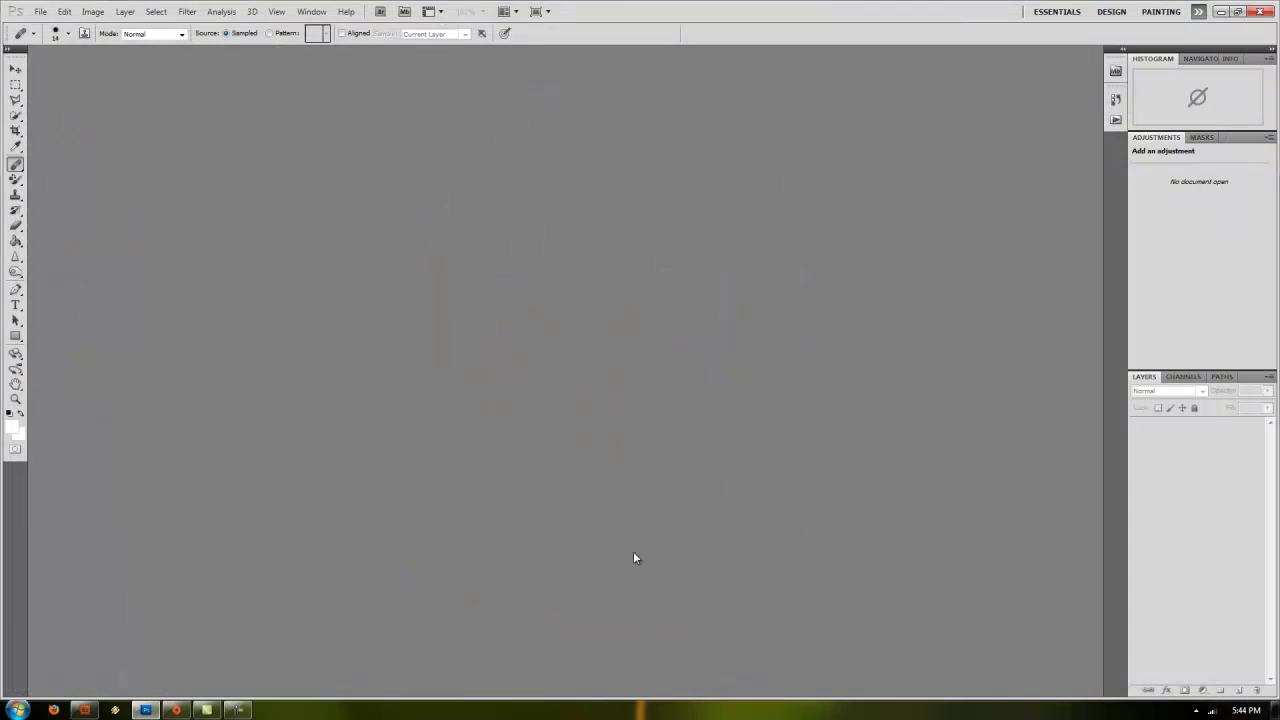
left_click(84, 710)
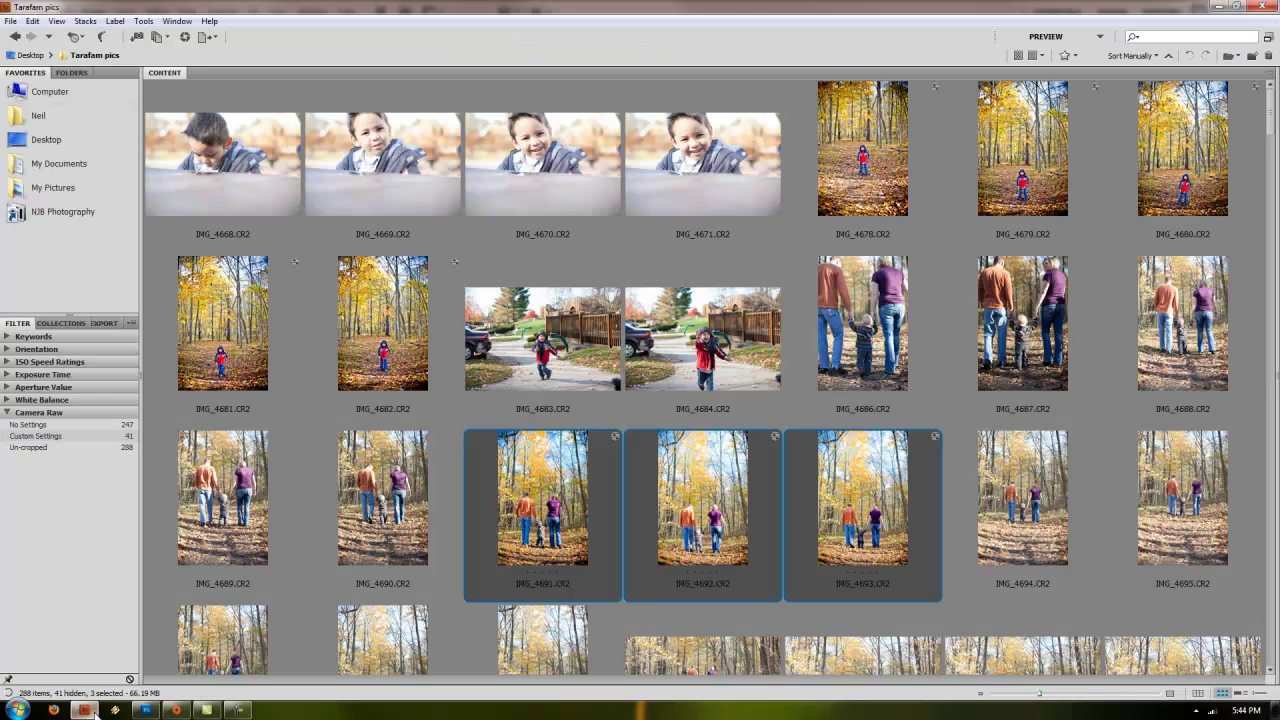
left_click(1008, 504)
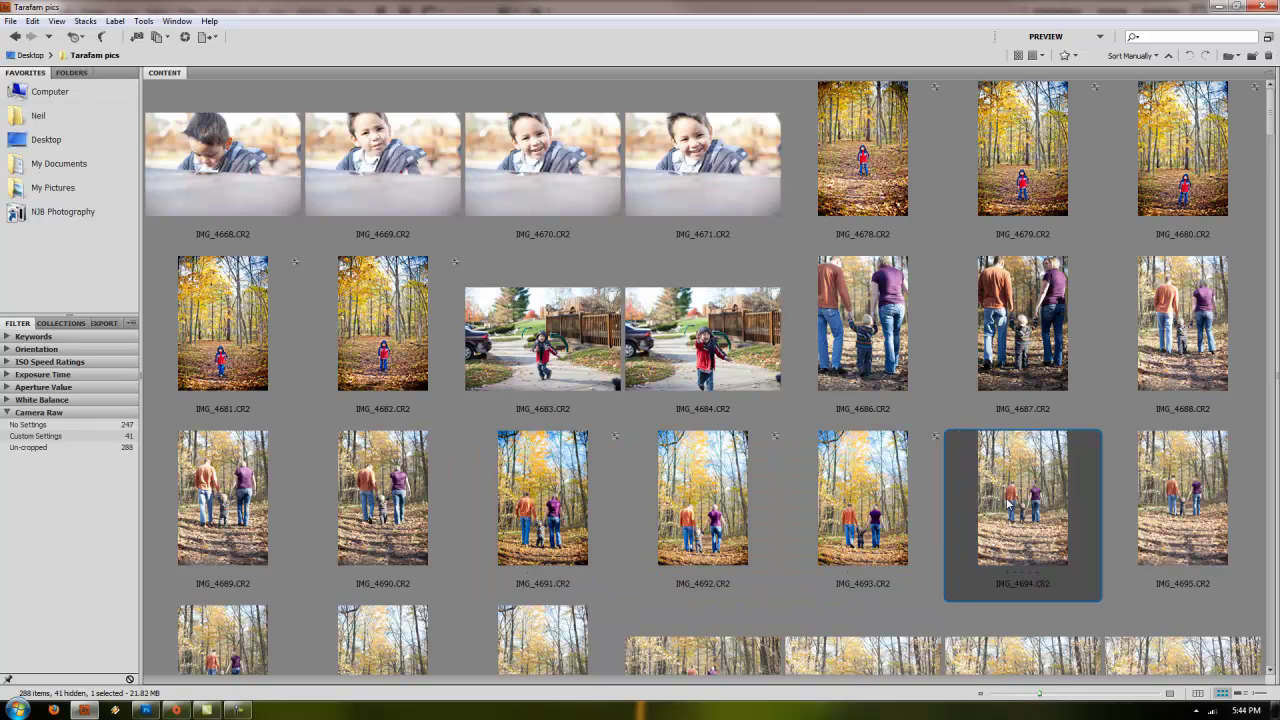
scroll(1000, 500, "down", 2)
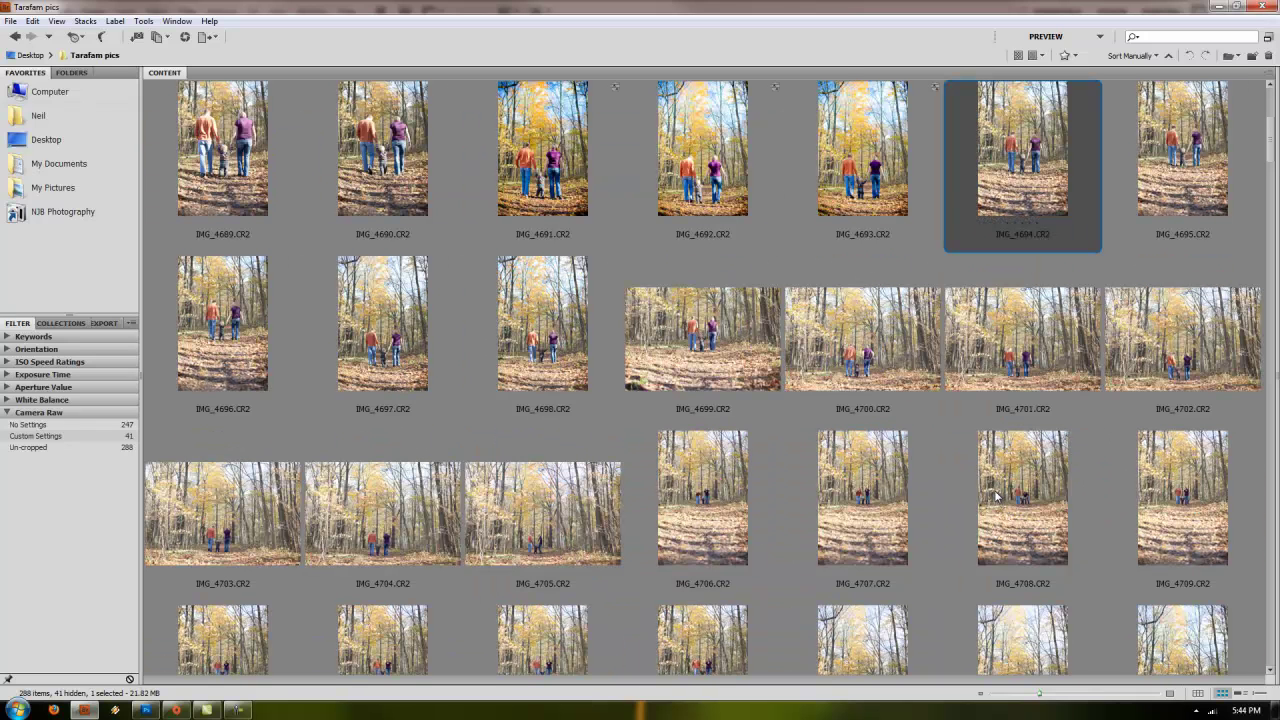
left_click(1148, 355, "shift")
right_click(1148, 355)
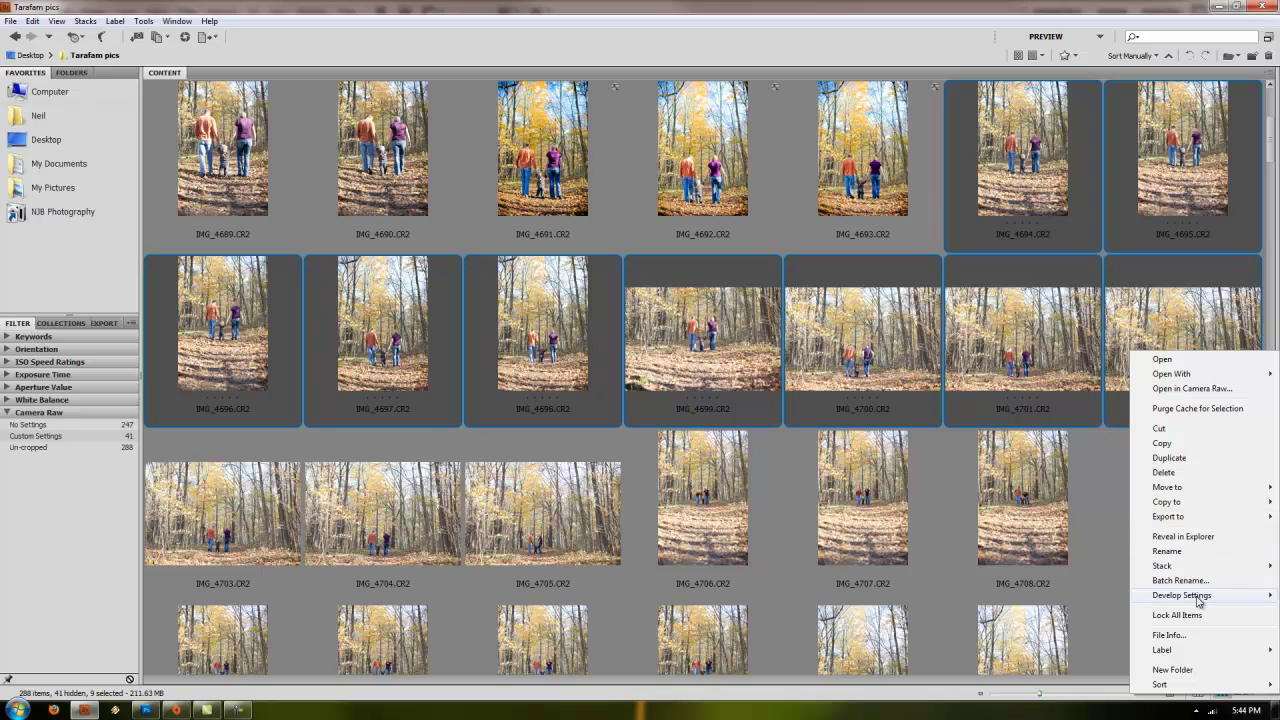
mouse_move(1199, 600)
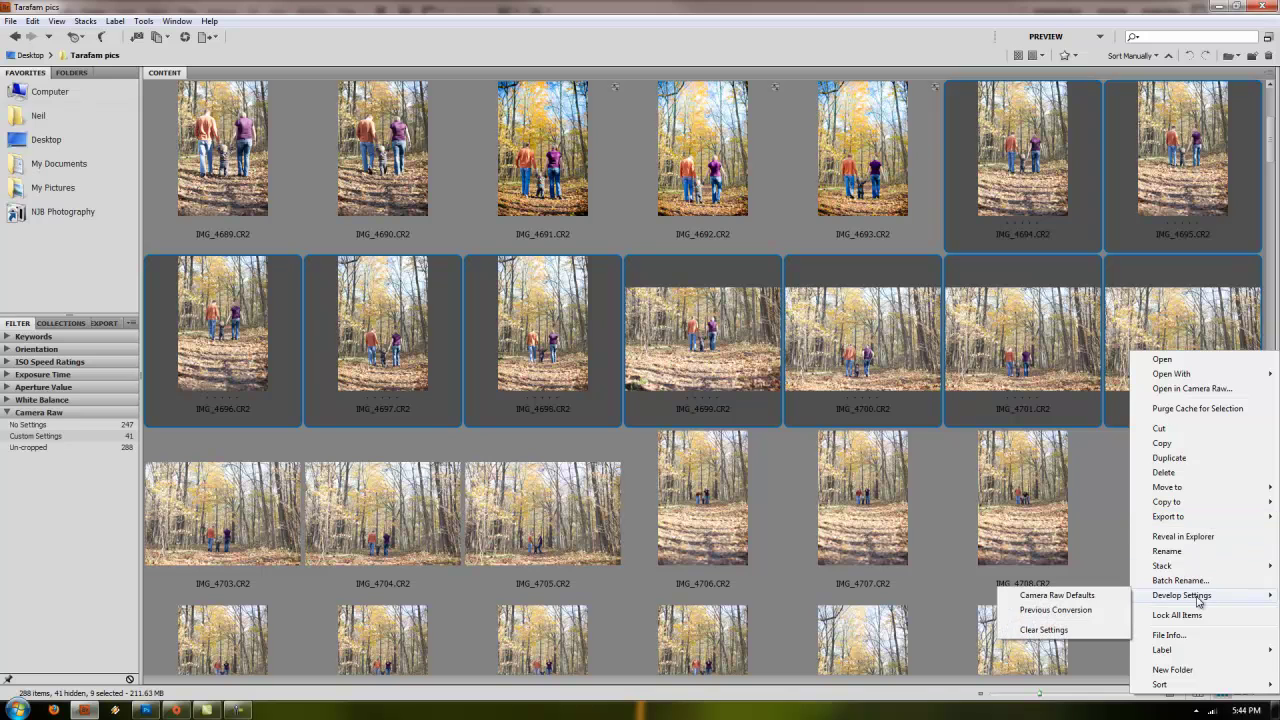
left_click(1090, 613)
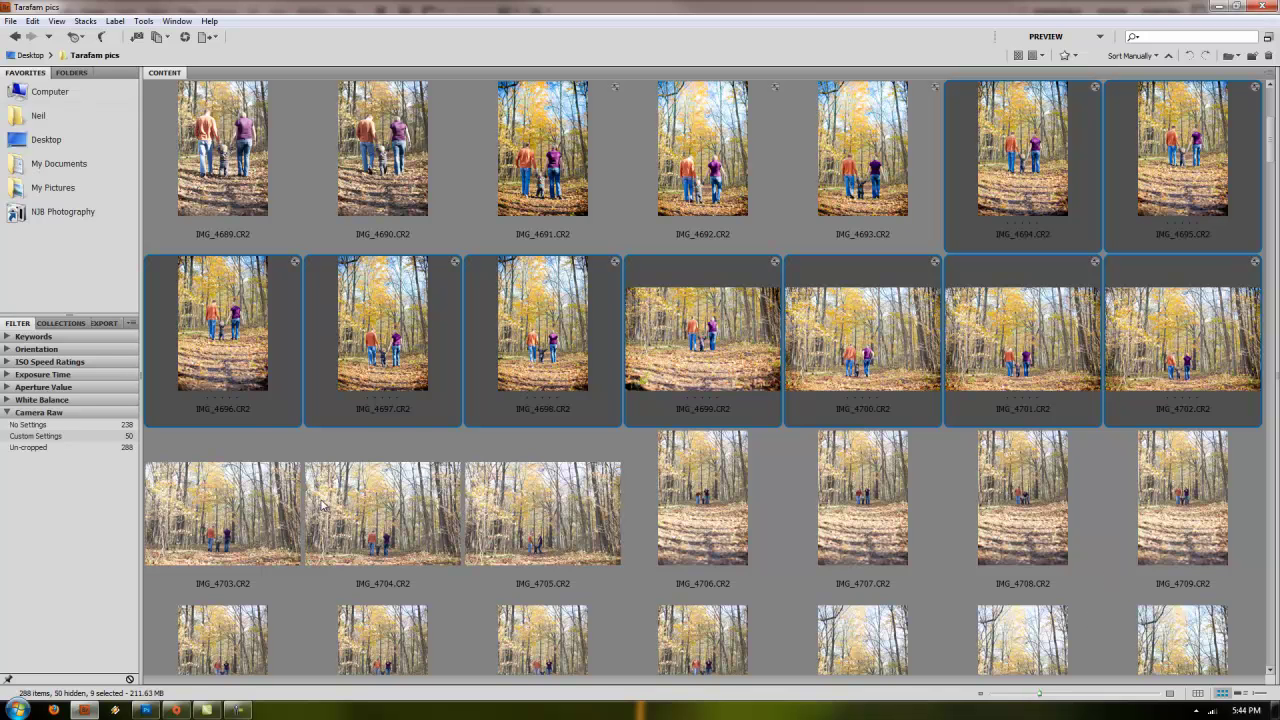
scroll(680, 269, "up", 1)
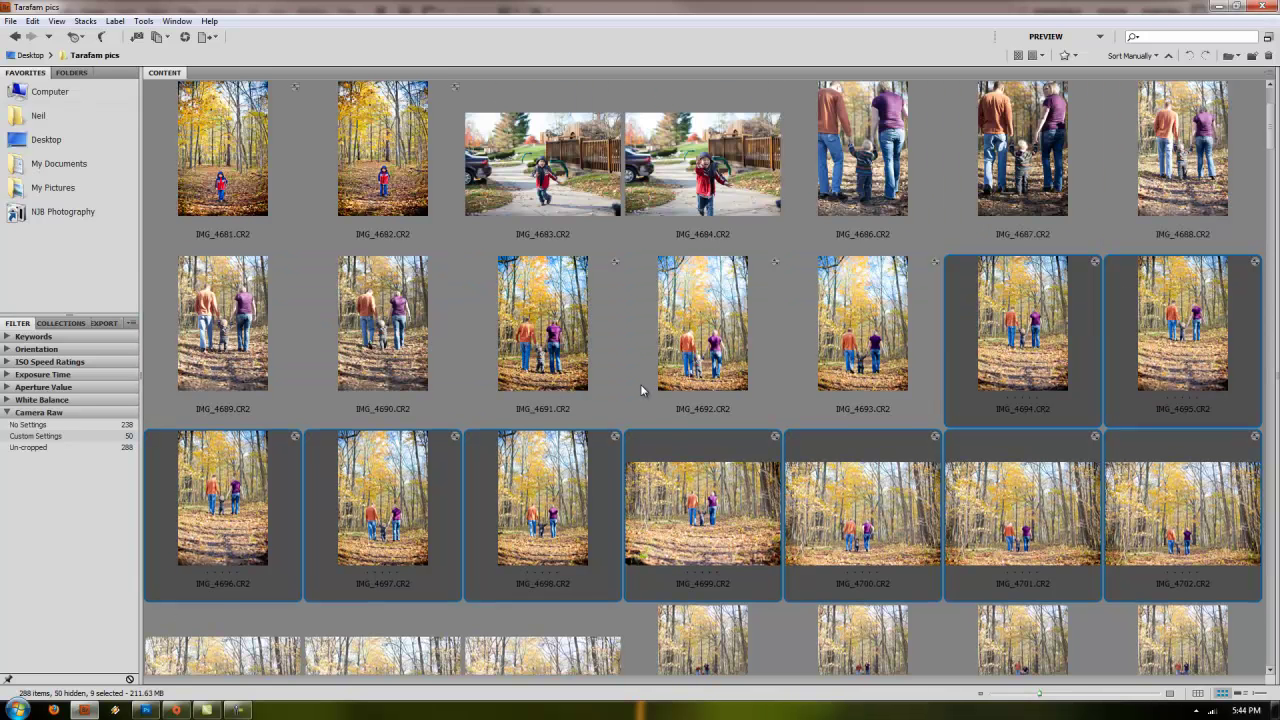
scroll(642, 390, "down", 1)
left_click(195, 511)
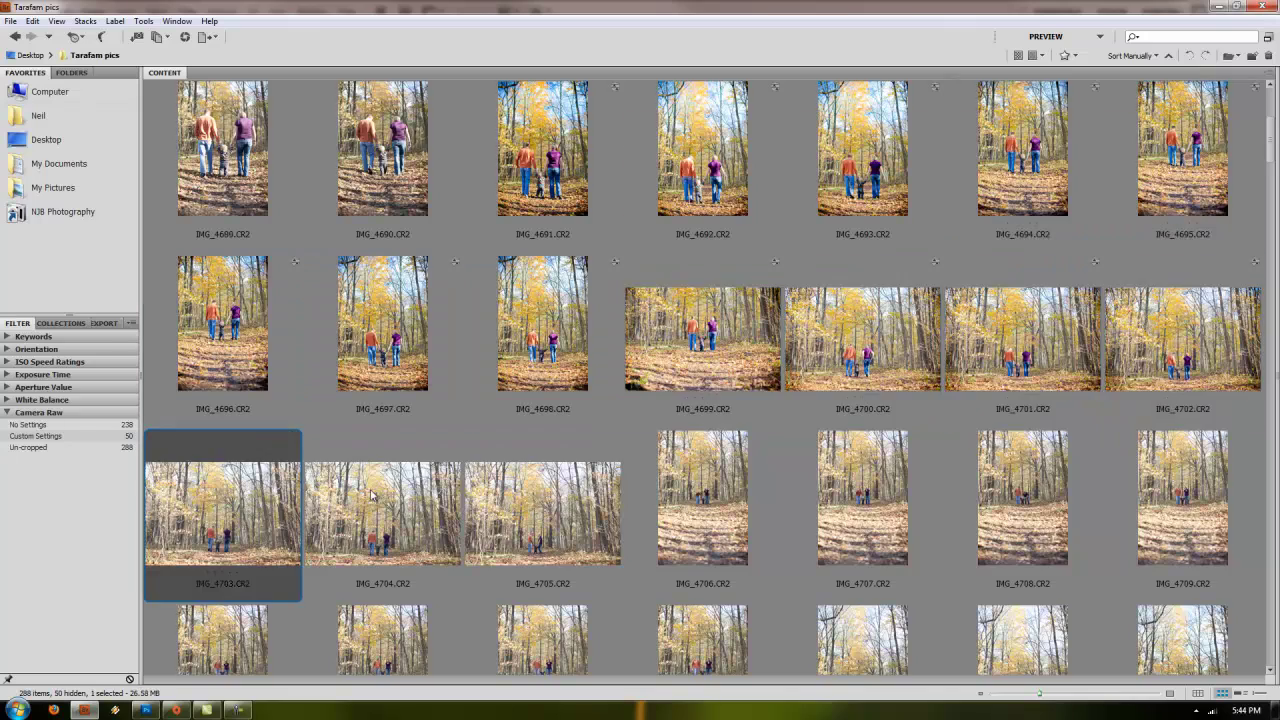
scroll(475, 505, "down", 1)
scroll(952, 429, "up", 3)
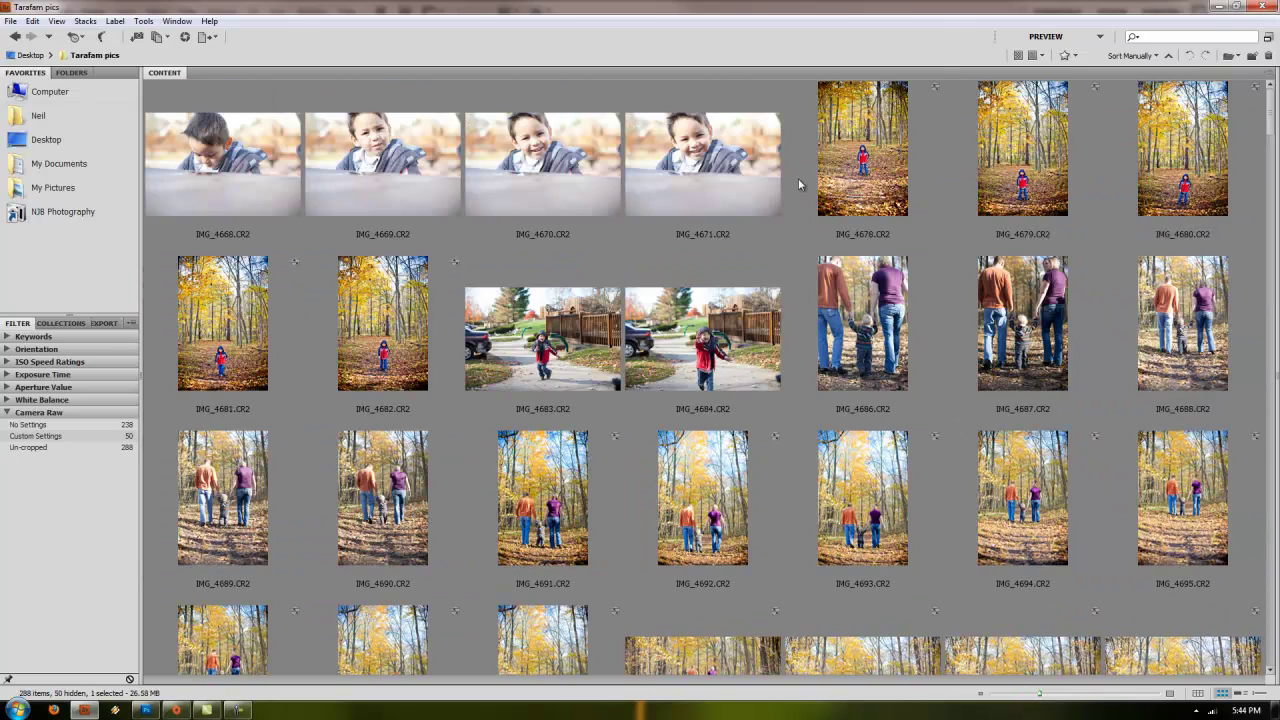
left_click(167, 150)
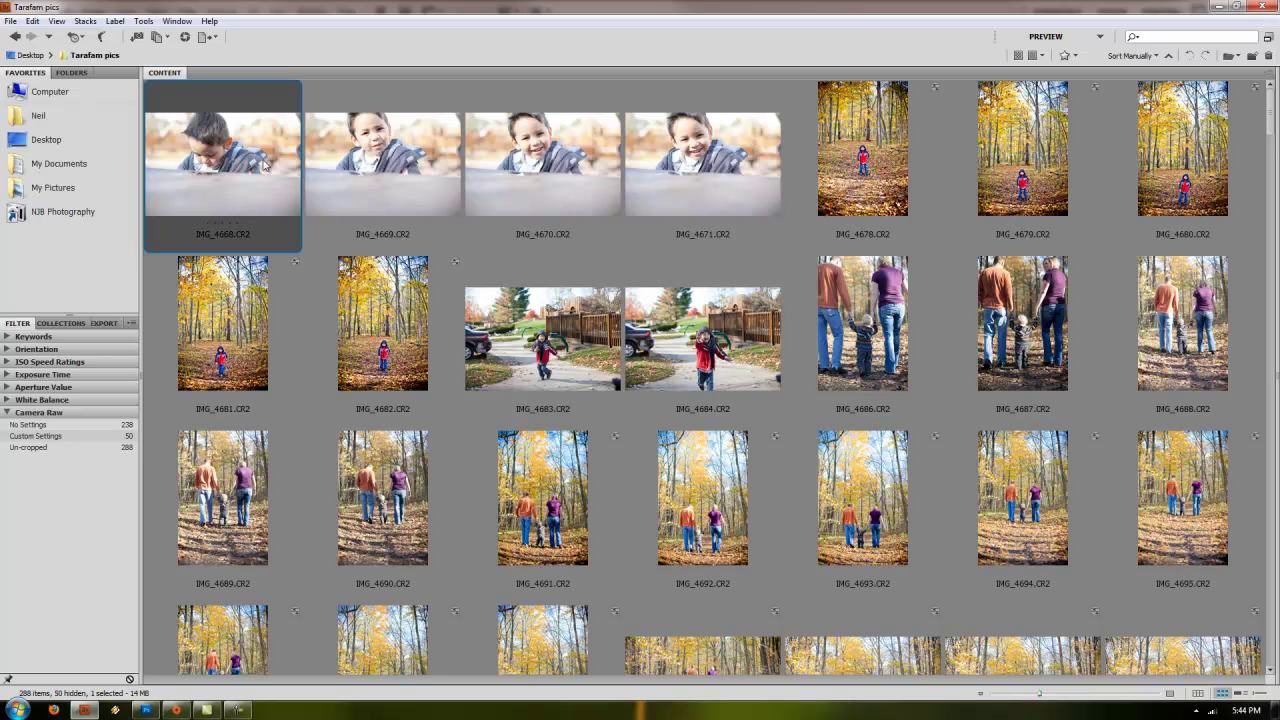
left_click(643, 168, "shift")
right_click(641, 164)
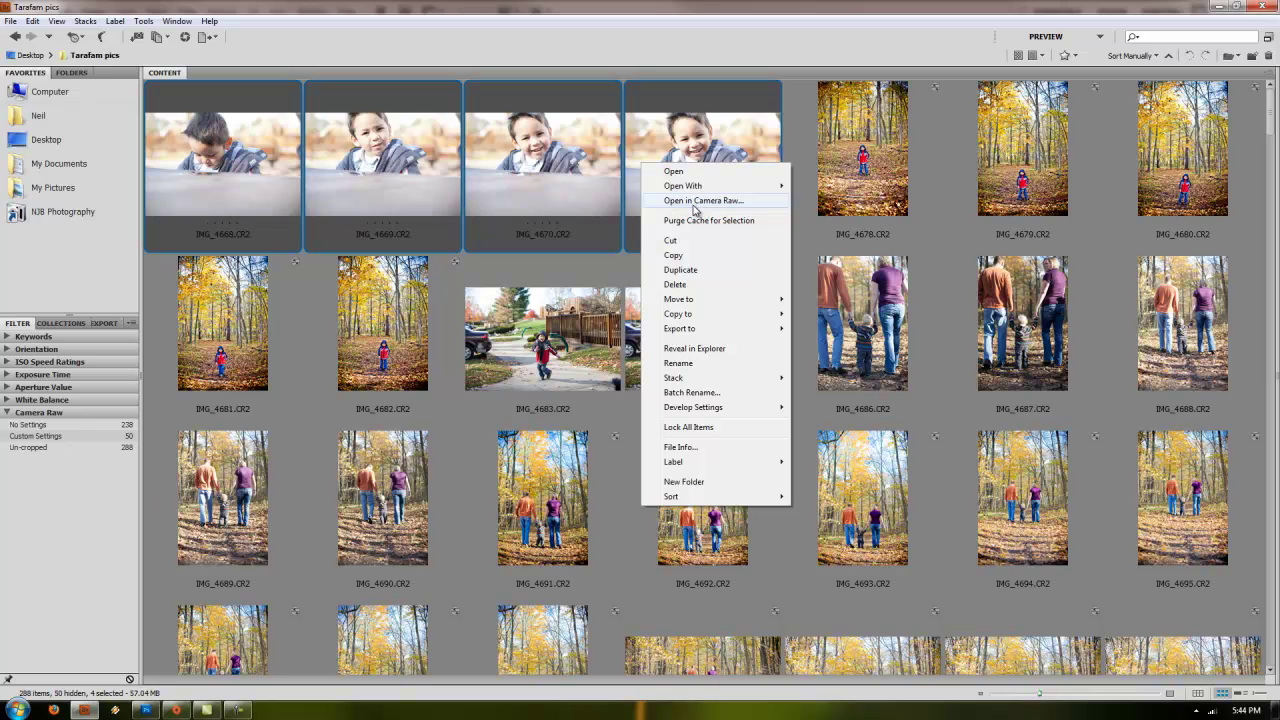
left_click(547, 341)
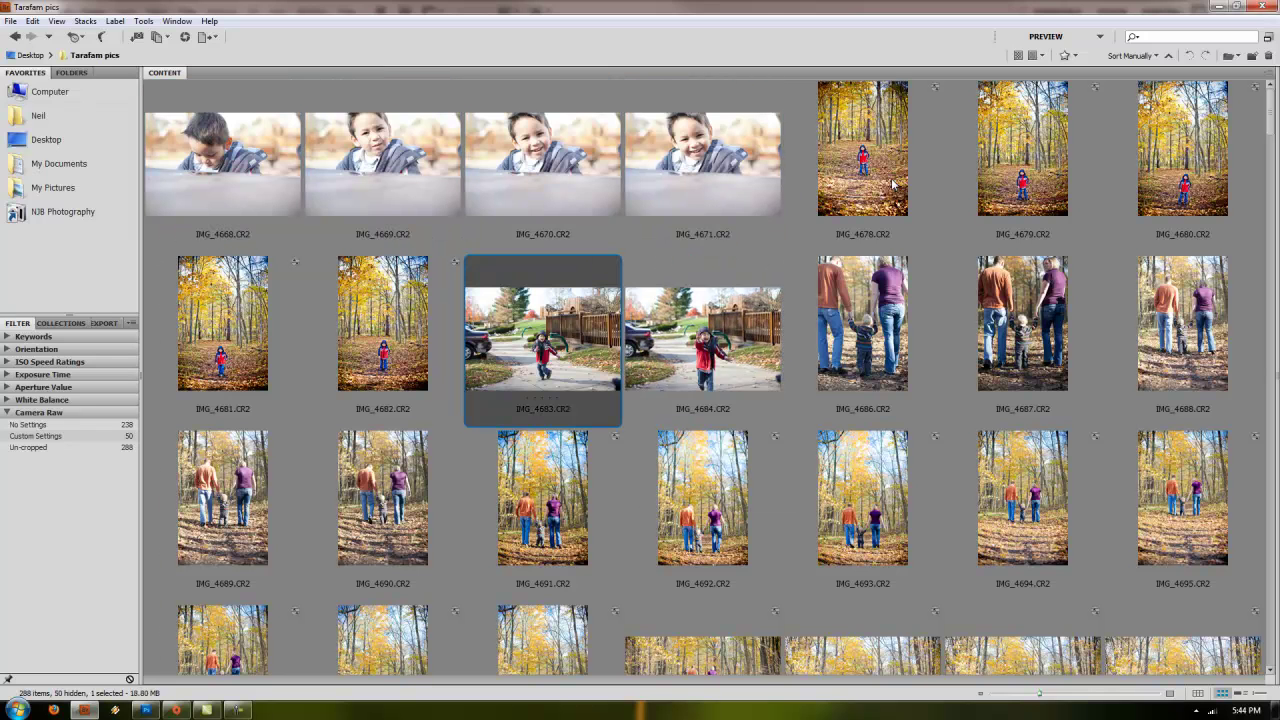
left_click(894, 184)
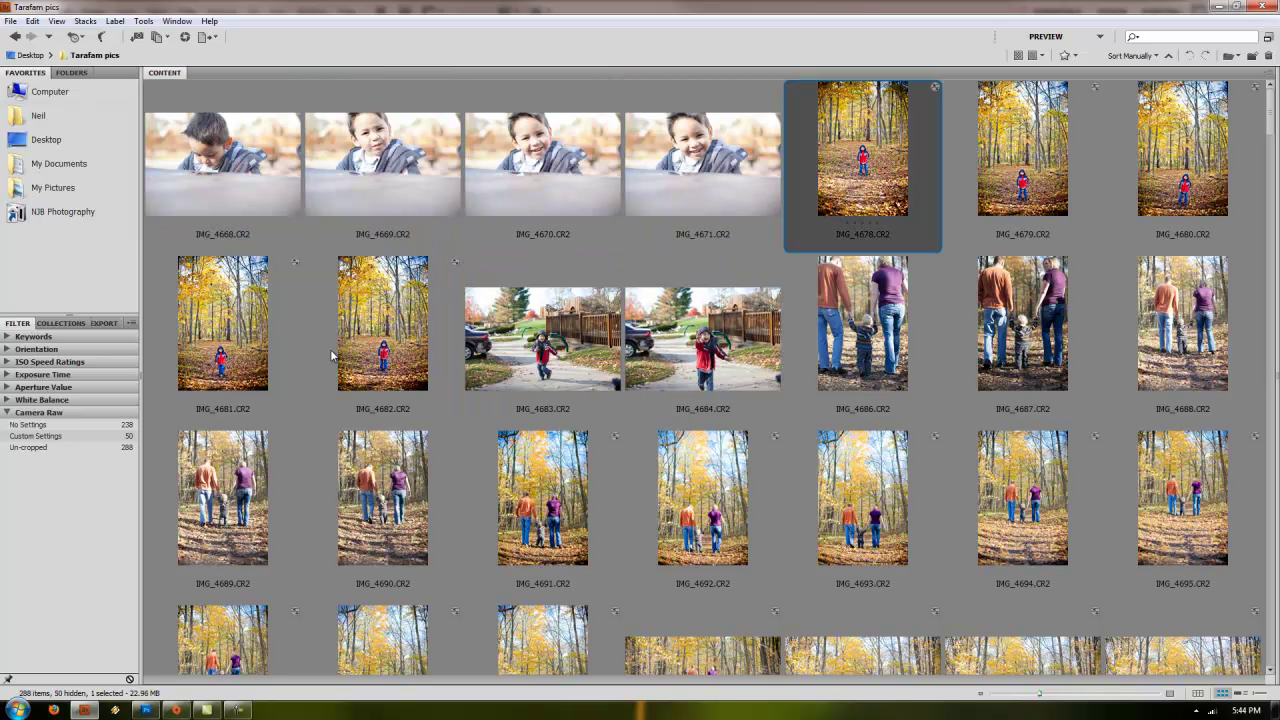
- Apply the Previous Conversion to IMG_4703–4709, then select IMG_4710 through IMG_4716
scroll(353, 403, "down", 1)
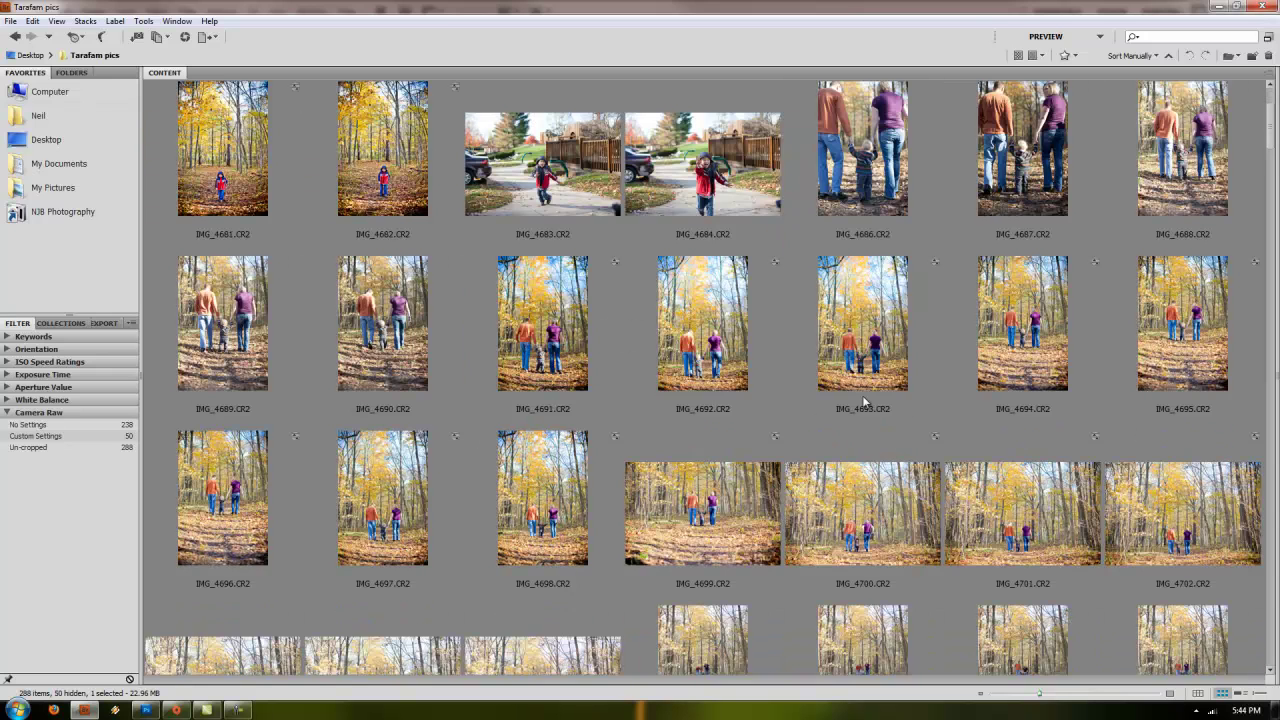
scroll(395, 487, "down", 1)
left_click(222, 517)
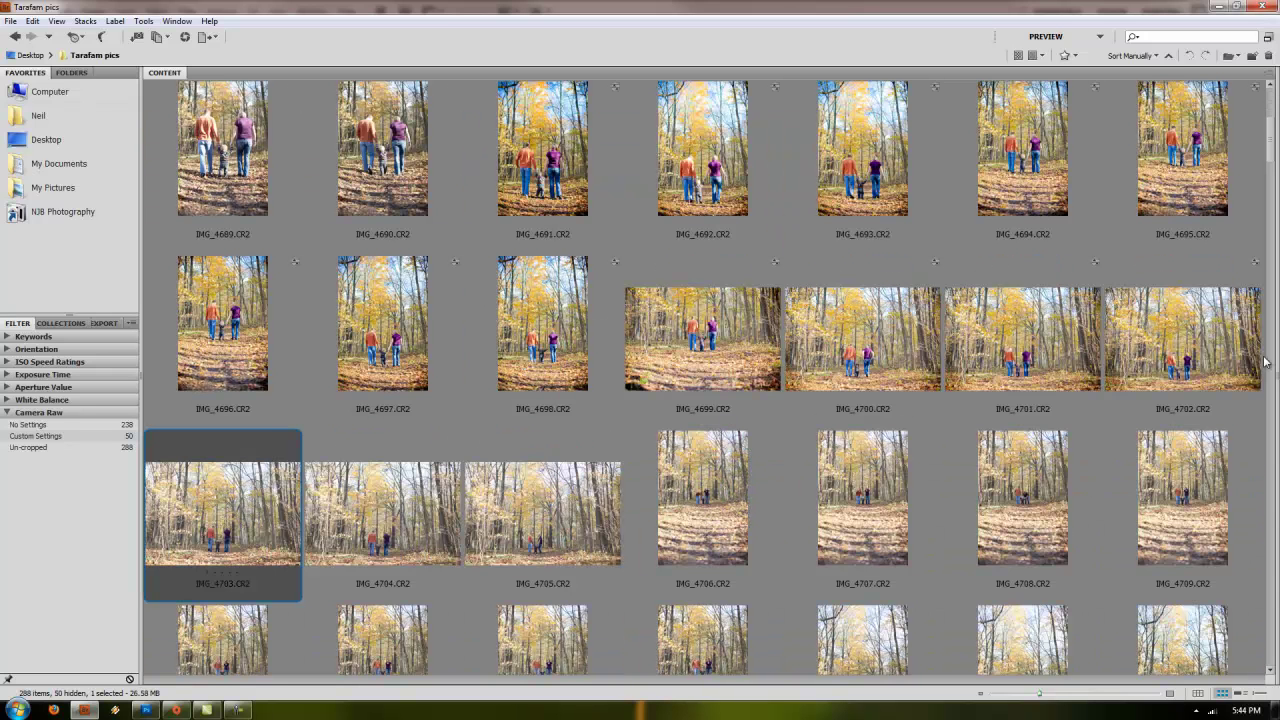
left_click(1180, 467, "shift")
right_click(1180, 467)
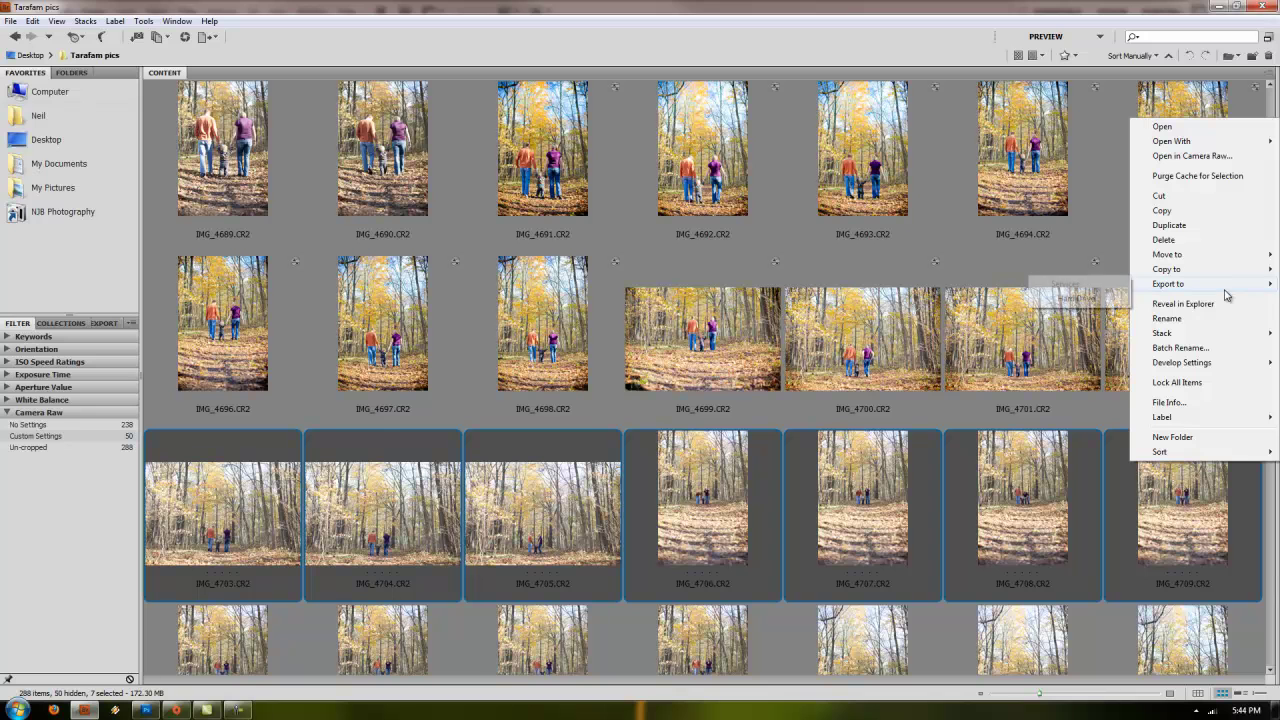
mouse_move(1212, 363)
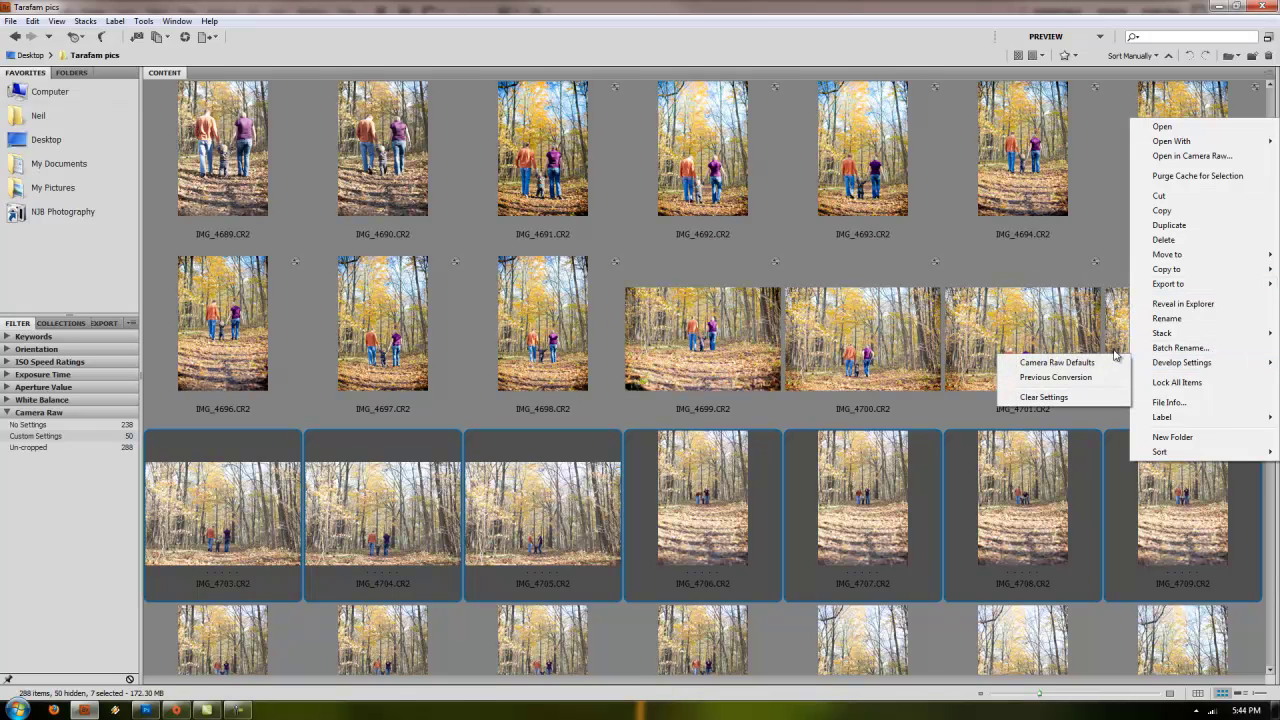
left_click(1086, 378)
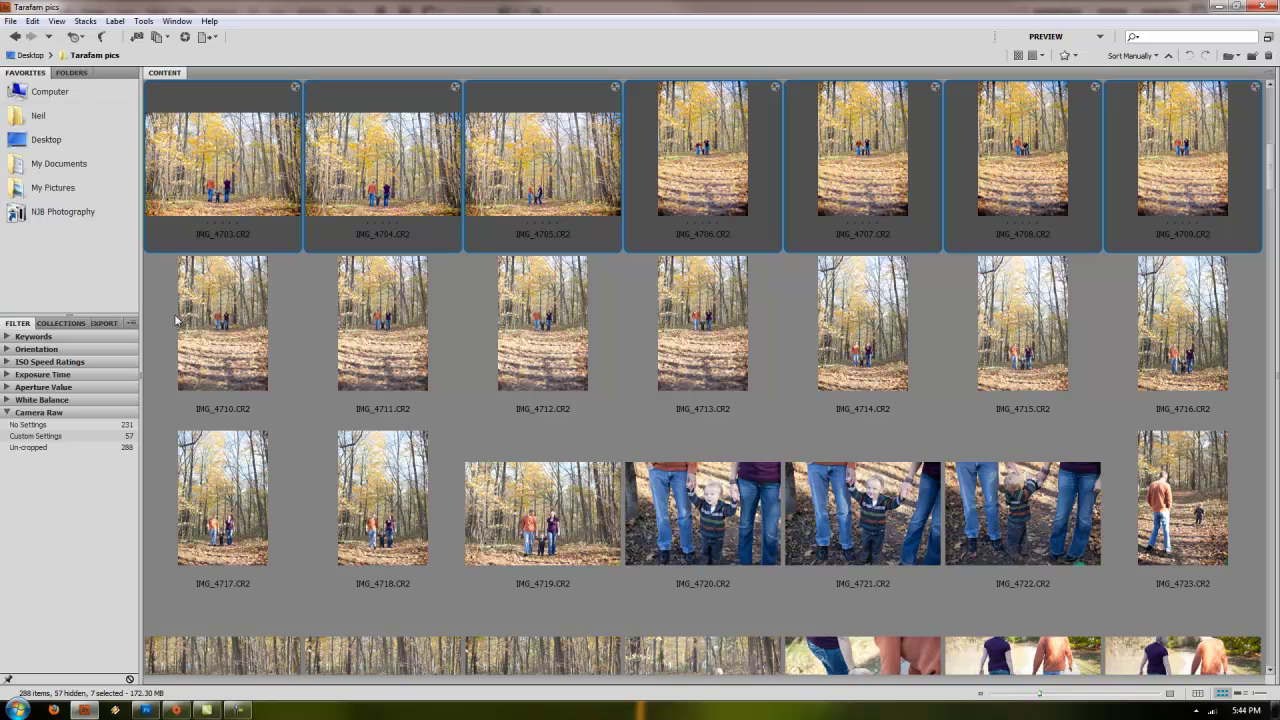
left_click(185, 320)
left_click(1212, 333, "shift")
- Open IMG_4710–4716 in Camera Raw and apply the Previous Conversion to all seven
double_click(1212, 328)
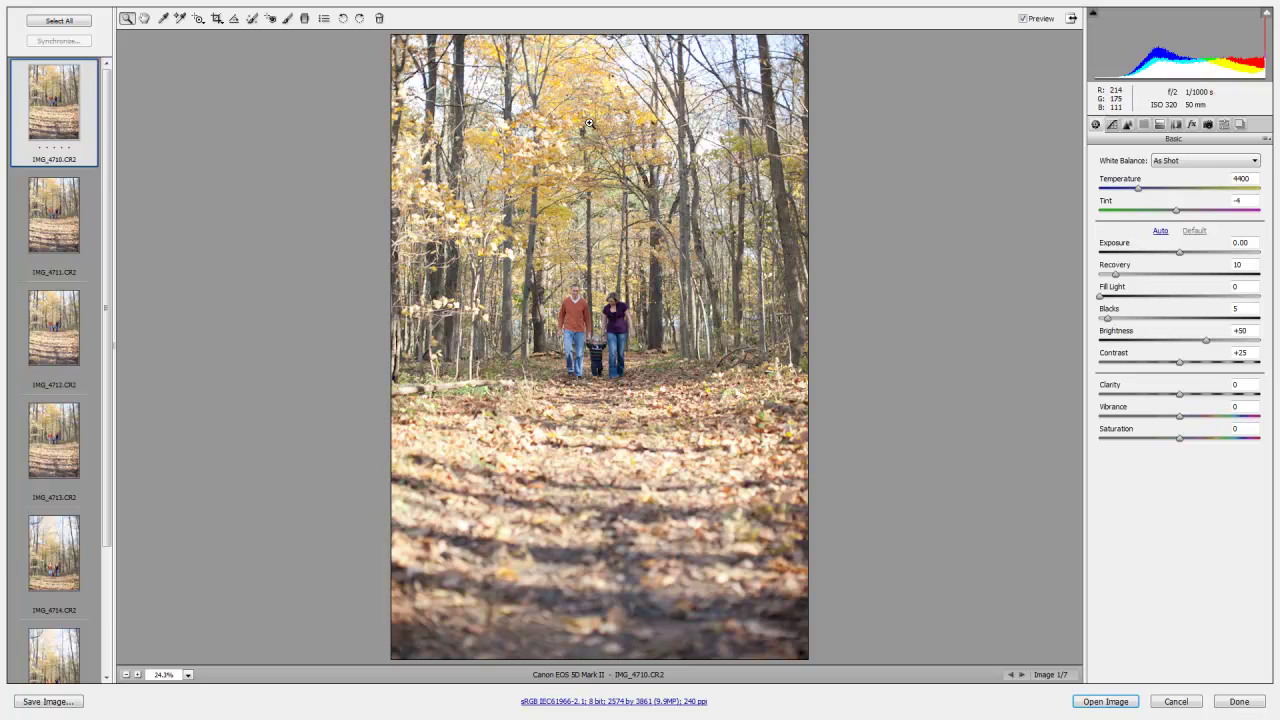
left_click(52, 21)
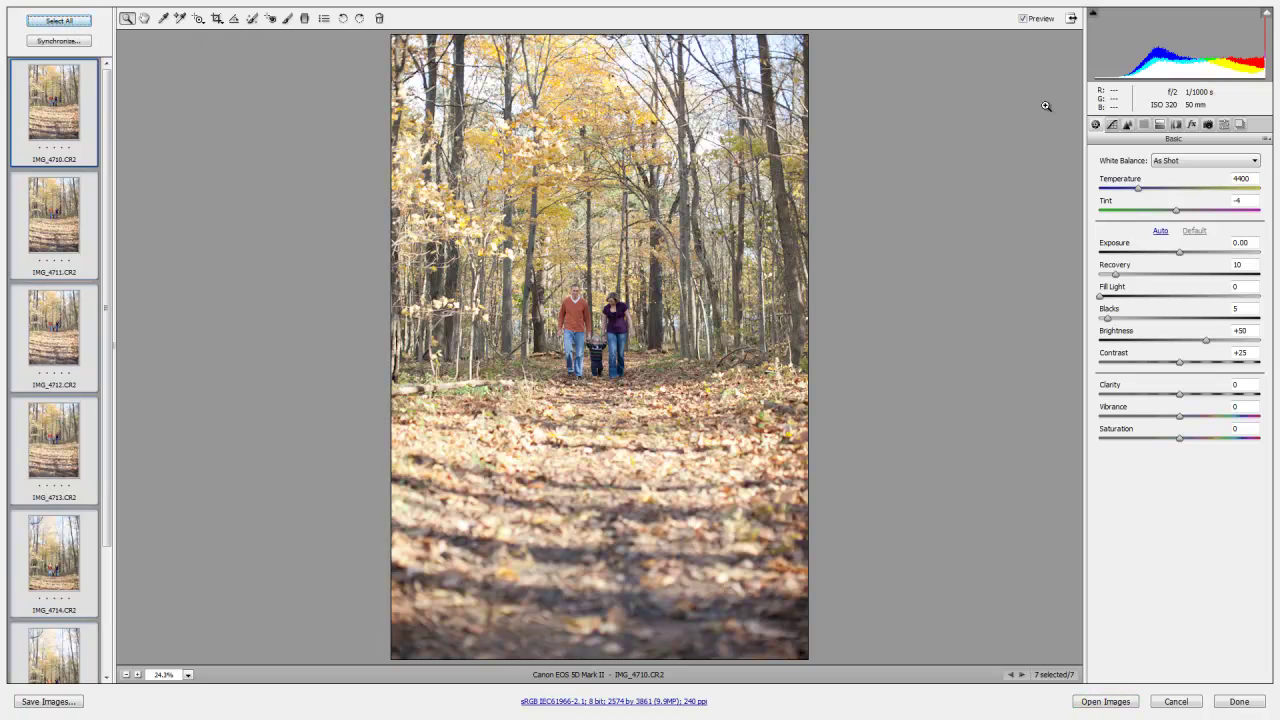
left_click(1267, 139)
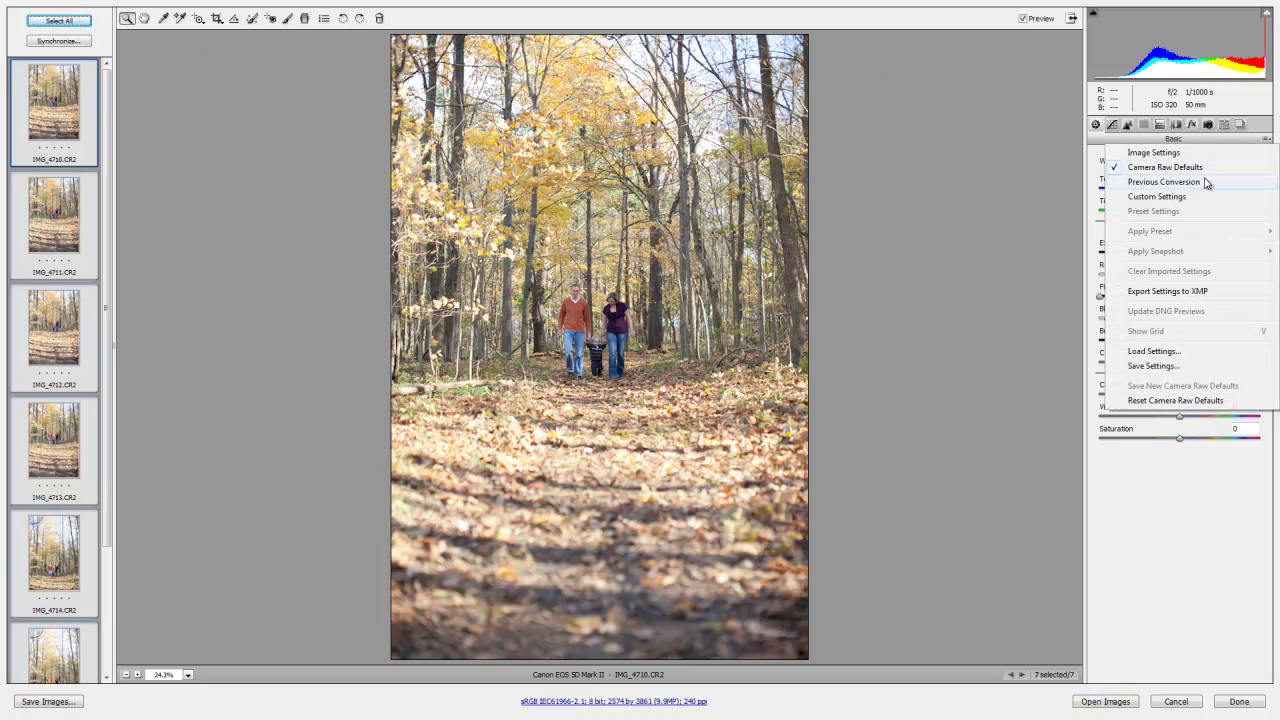
left_click(1205, 182)
- Adjust the seven photos to Blacks 20, Fill Light 12 and Vibrance +71
mouse_move(1128, 316)
left_mouse_down()
mouse_move(1145, 331)
mouse_move(1119, 297)
left_mouse_up()
left_click_drag(1180, 363, 1201, 366)
mouse_move(1223, 416)
left_mouse_down()
mouse_move(1237, 417)
mouse_move(1209, 395)
left_mouse_up()
left_click(52, 122)
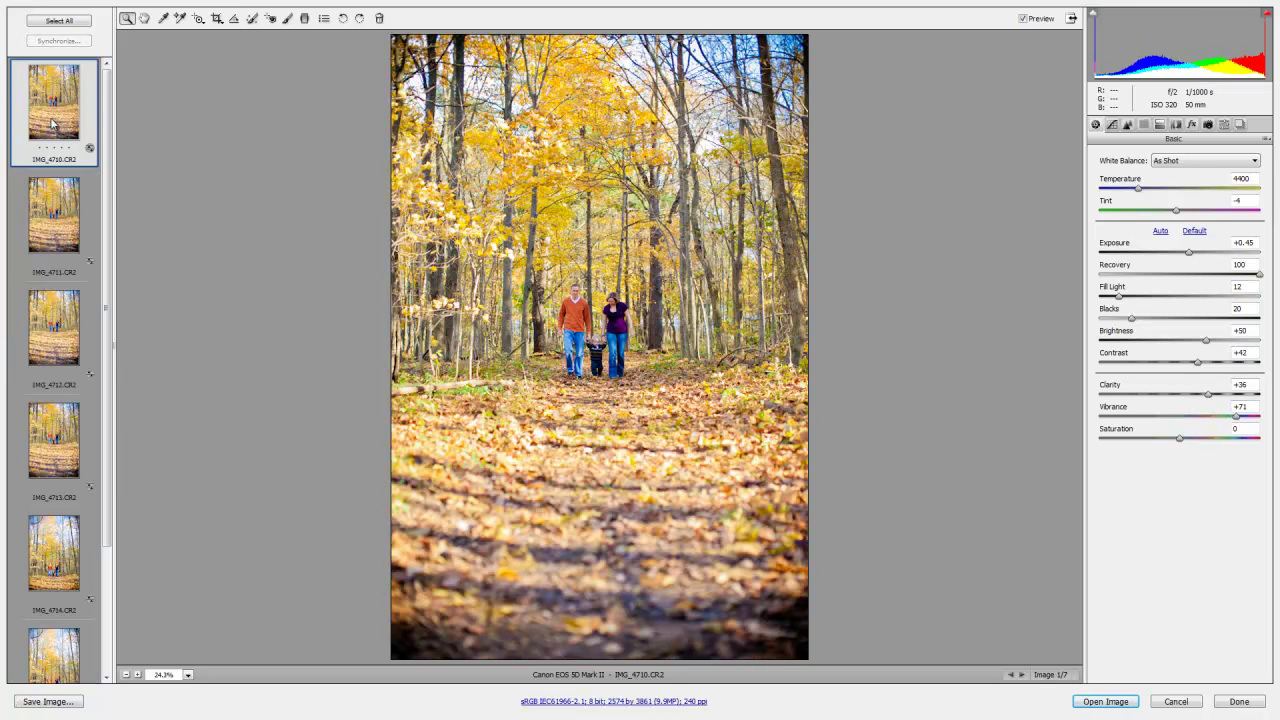
- Review IMG_4710 through IMG_4716 in the filmstrip, then close Camera Raw keeping the edits
key("Down")
key("Down")
key("Down")
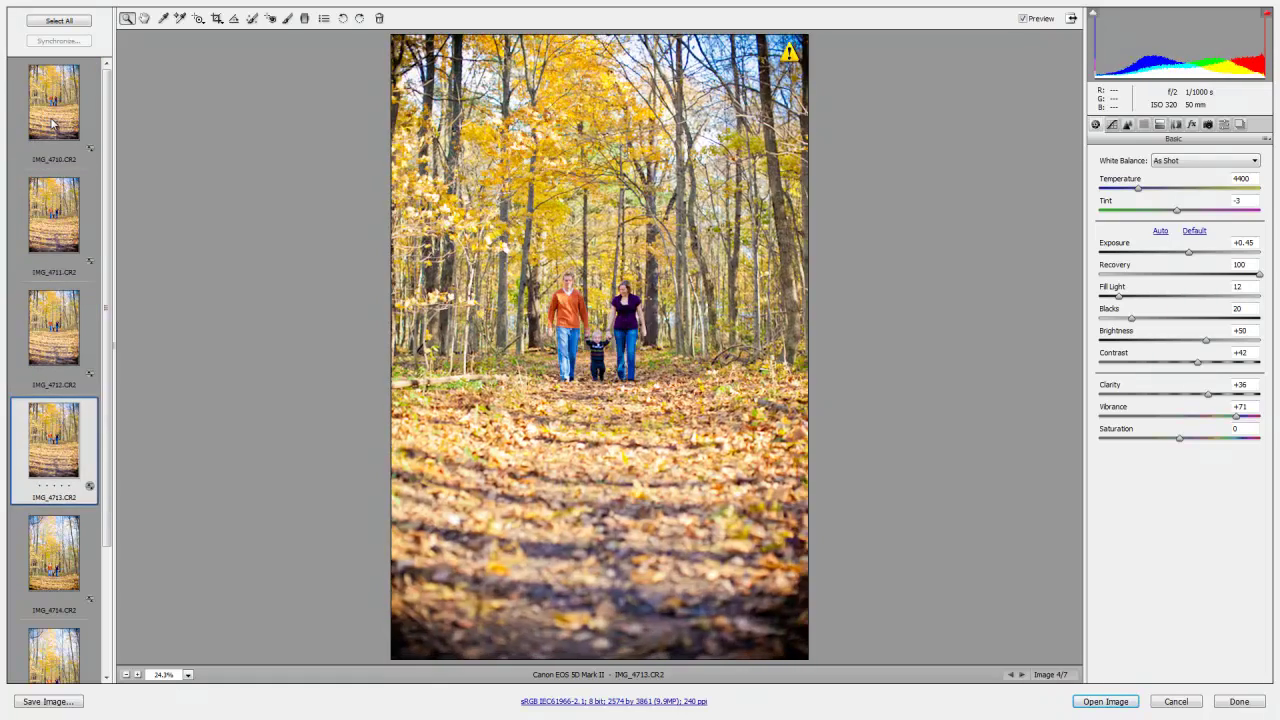
key("Down")
key("Down")
key("Down")
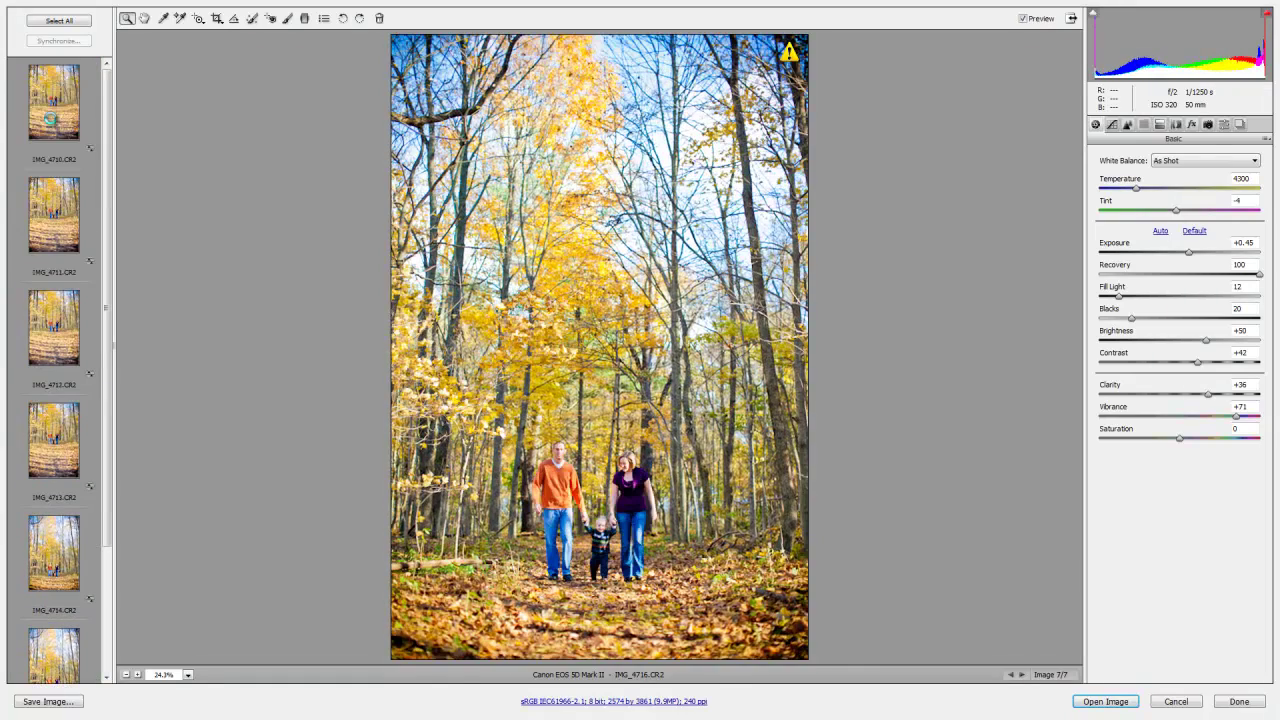
left_click(52, 120)
key("Down")
key("Down")
key("Down")
key("Down")
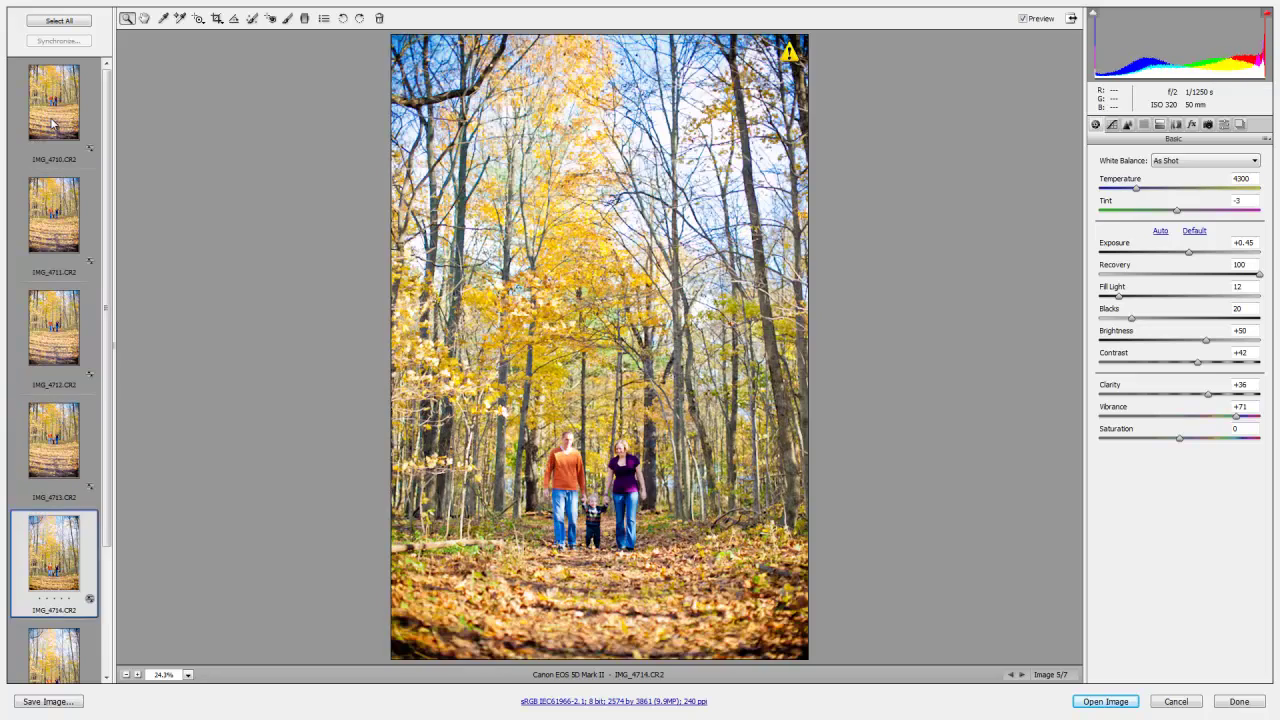
key("Down")
key("Down")
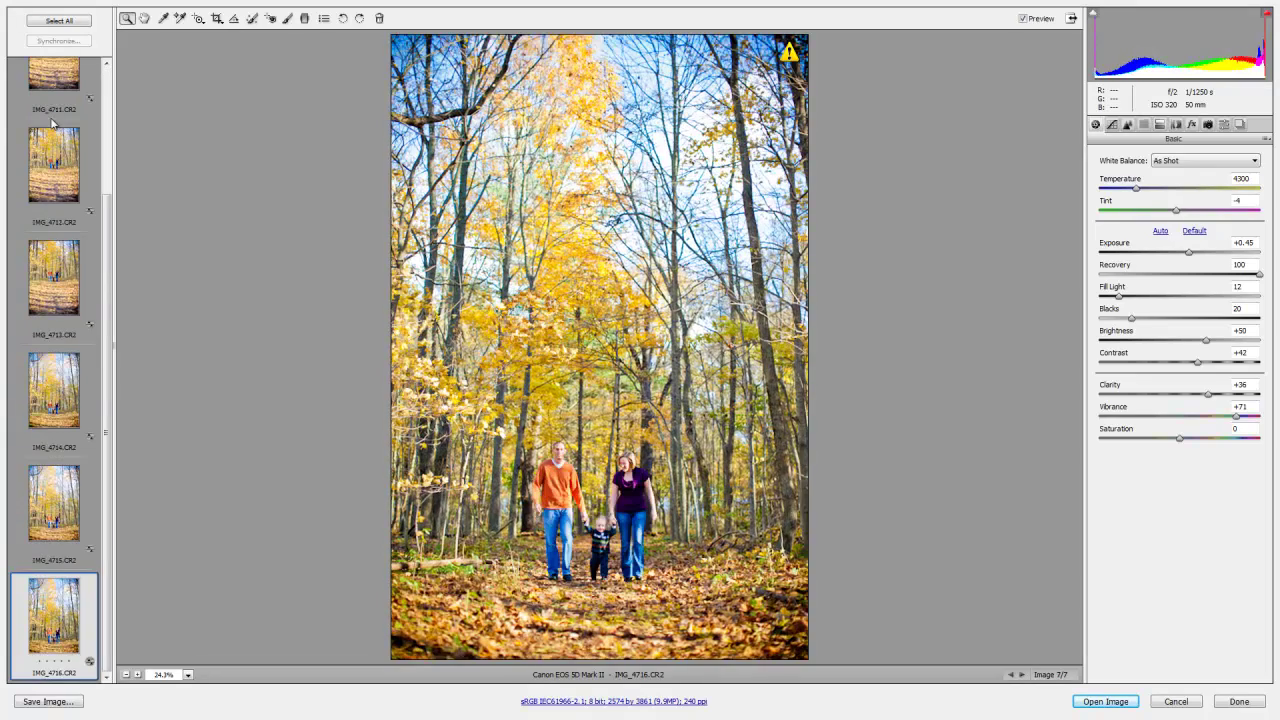
key("Up")
key("Up")
key("Up")
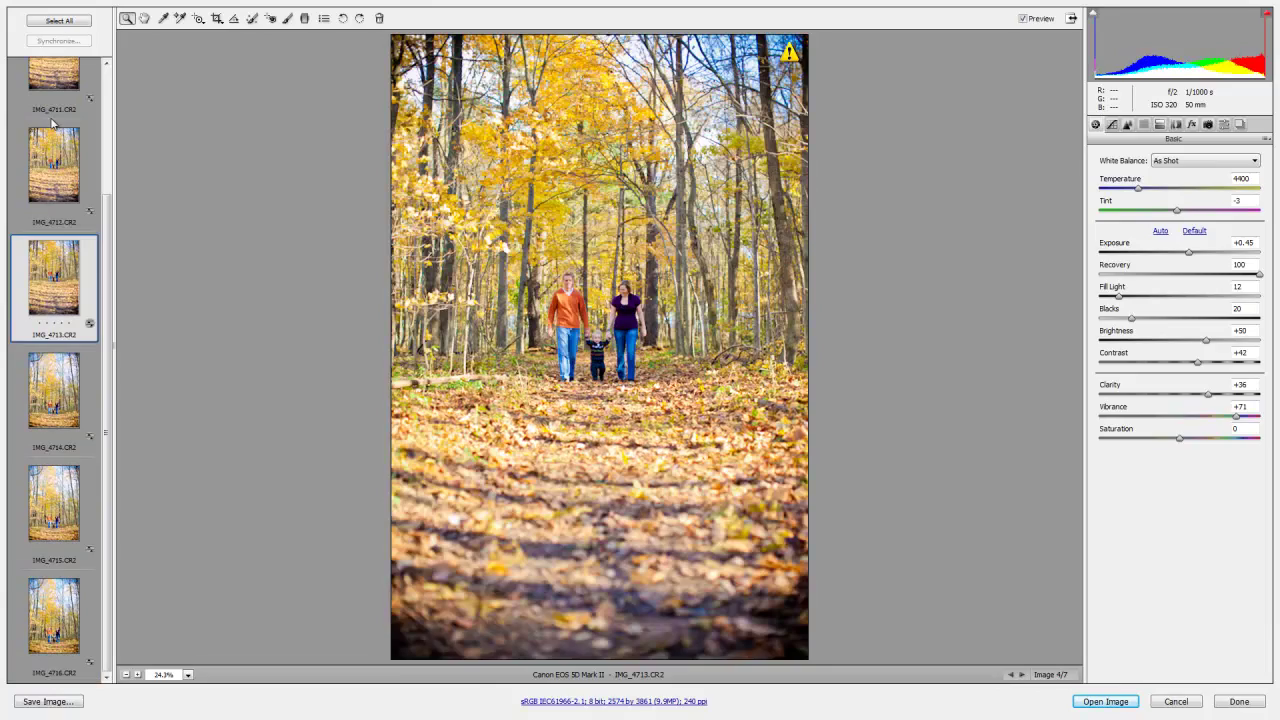
key("Down")
key("Down")
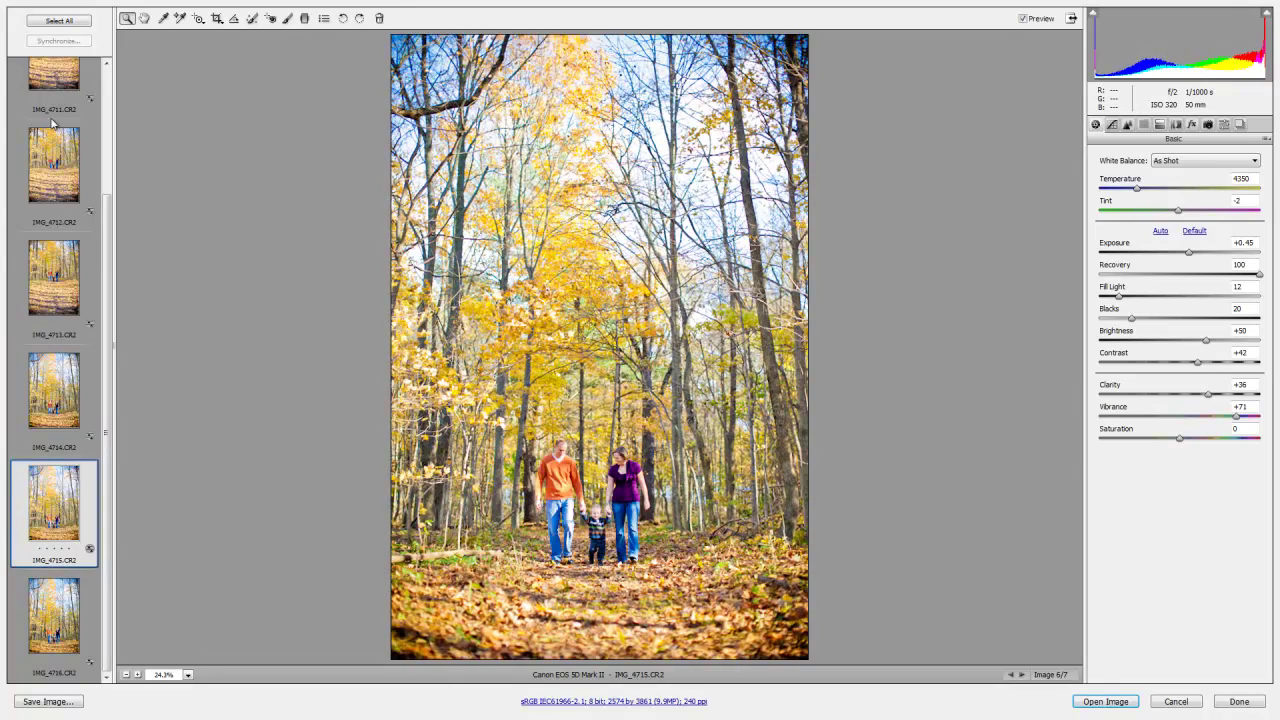
key("Down")
left_click(49, 118)
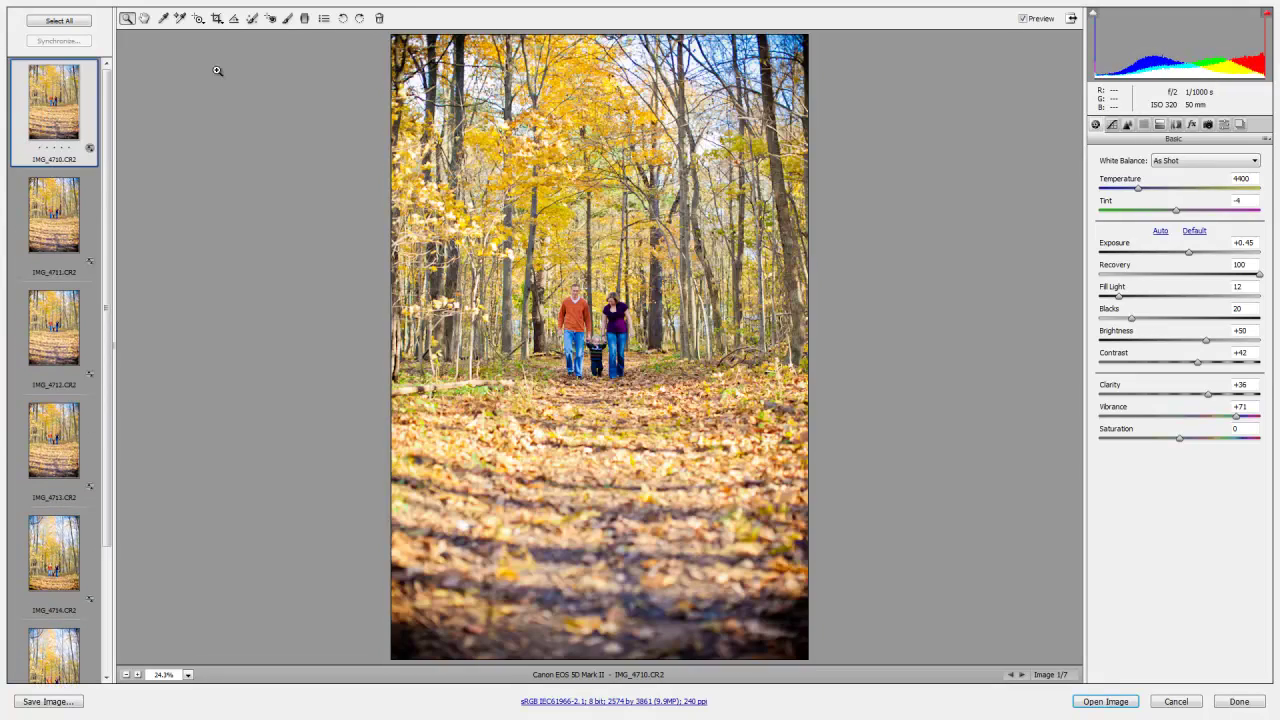
left_click(1260, 703)
left_click(1239, 701)
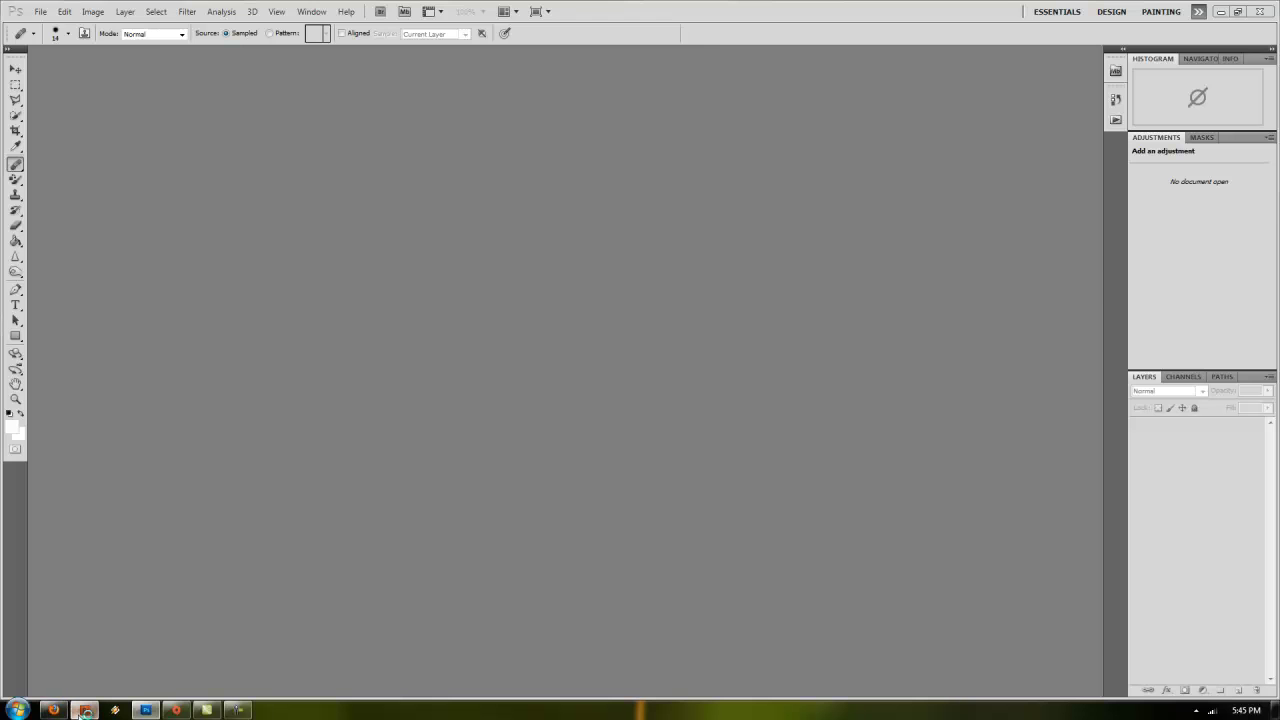
- Return to Bridge's Tarafam pics folder and select IMG_4710, then move to the next thumbnail
left_click(84, 710)
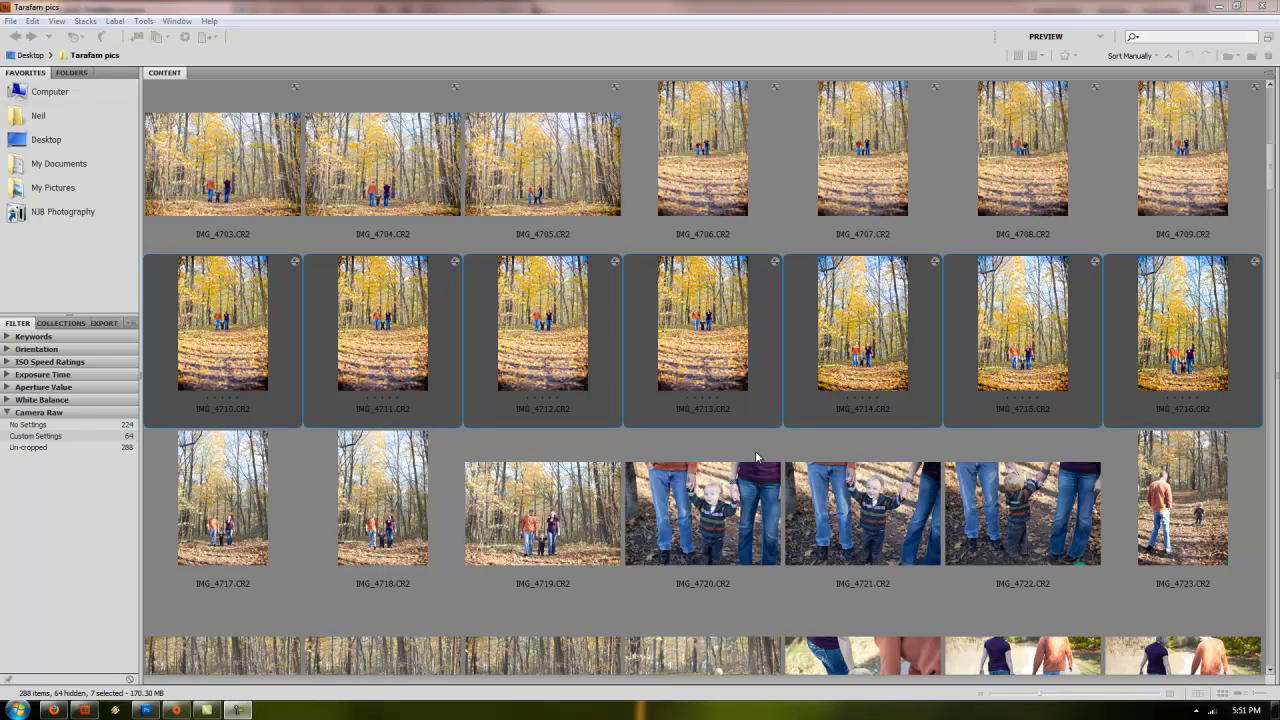
left_click(242, 521)
left_click(242, 424)
key("Right")
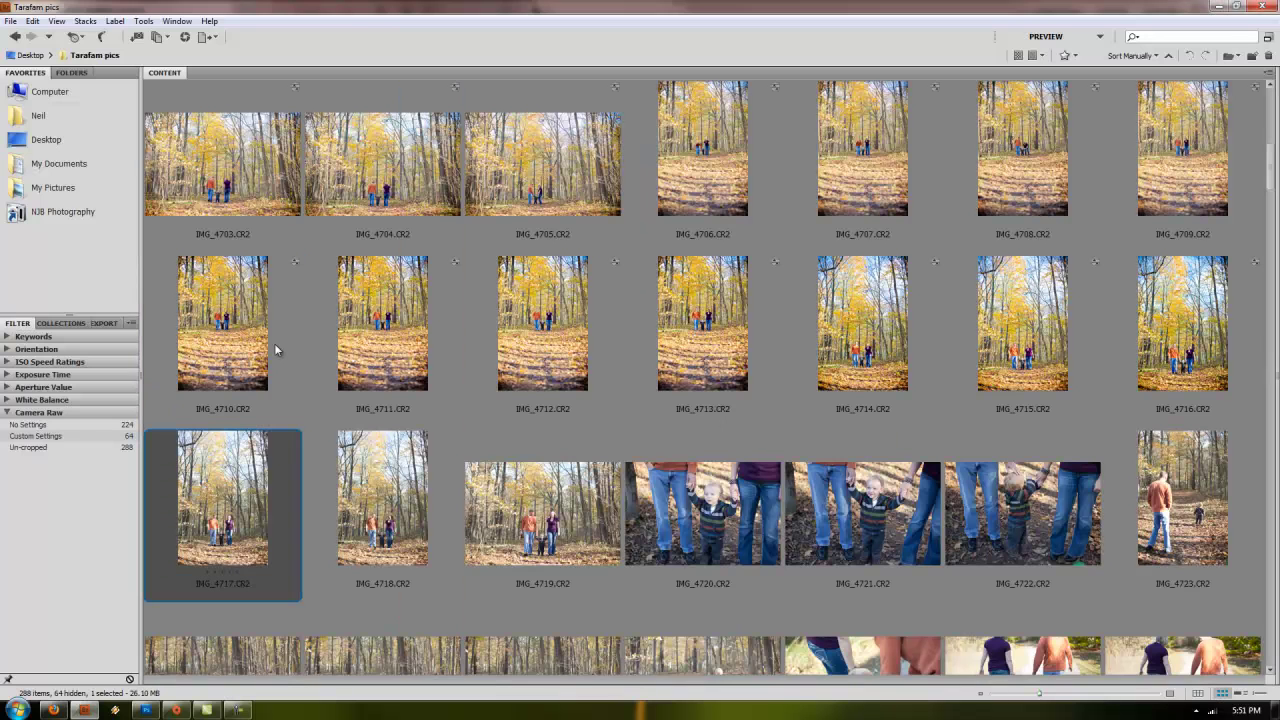
- Apply the Previous Conversion settings to IMG_4717 in Camera Raw and close it
key("Return")
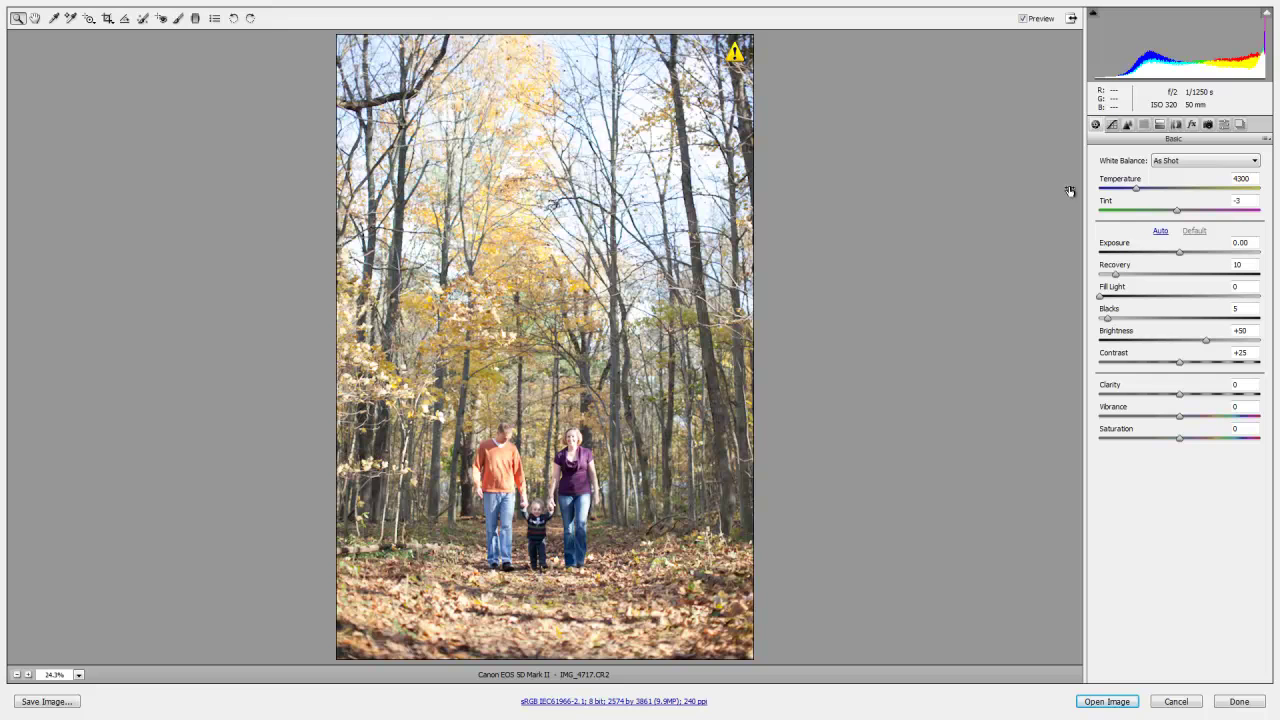
left_click(1266, 139)
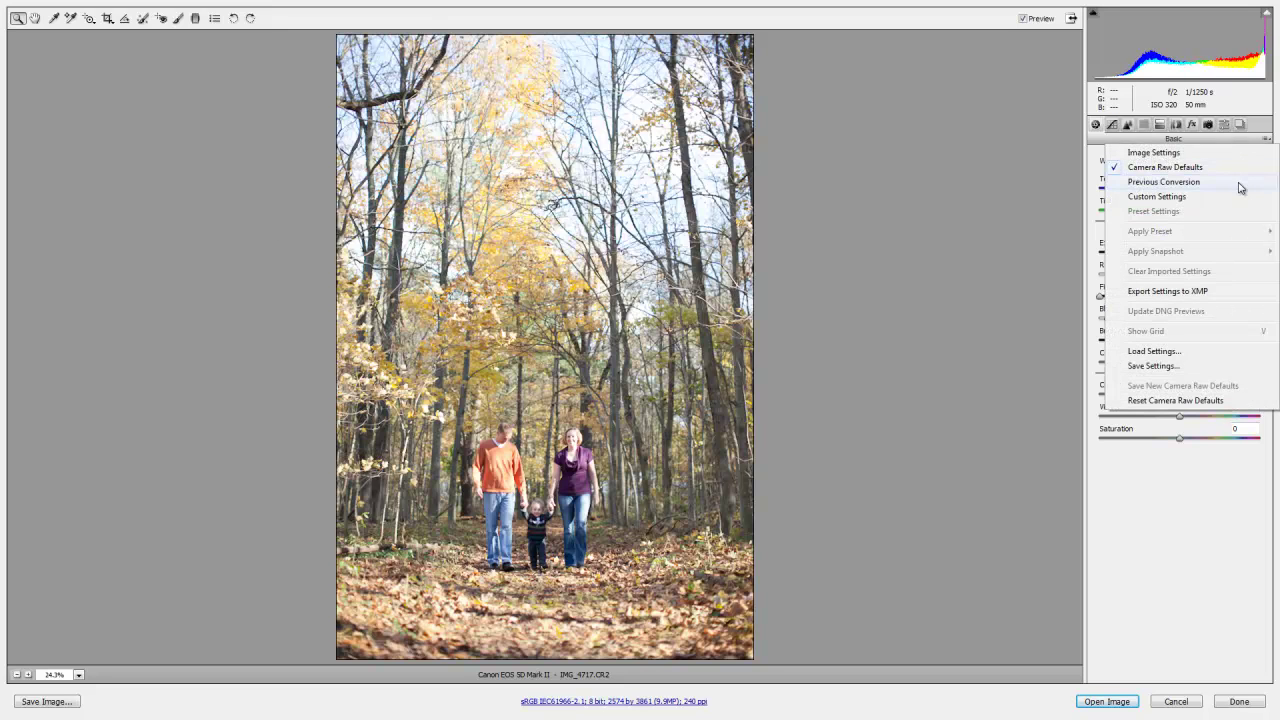
left_click(1239, 182)
left_click(1245, 700)
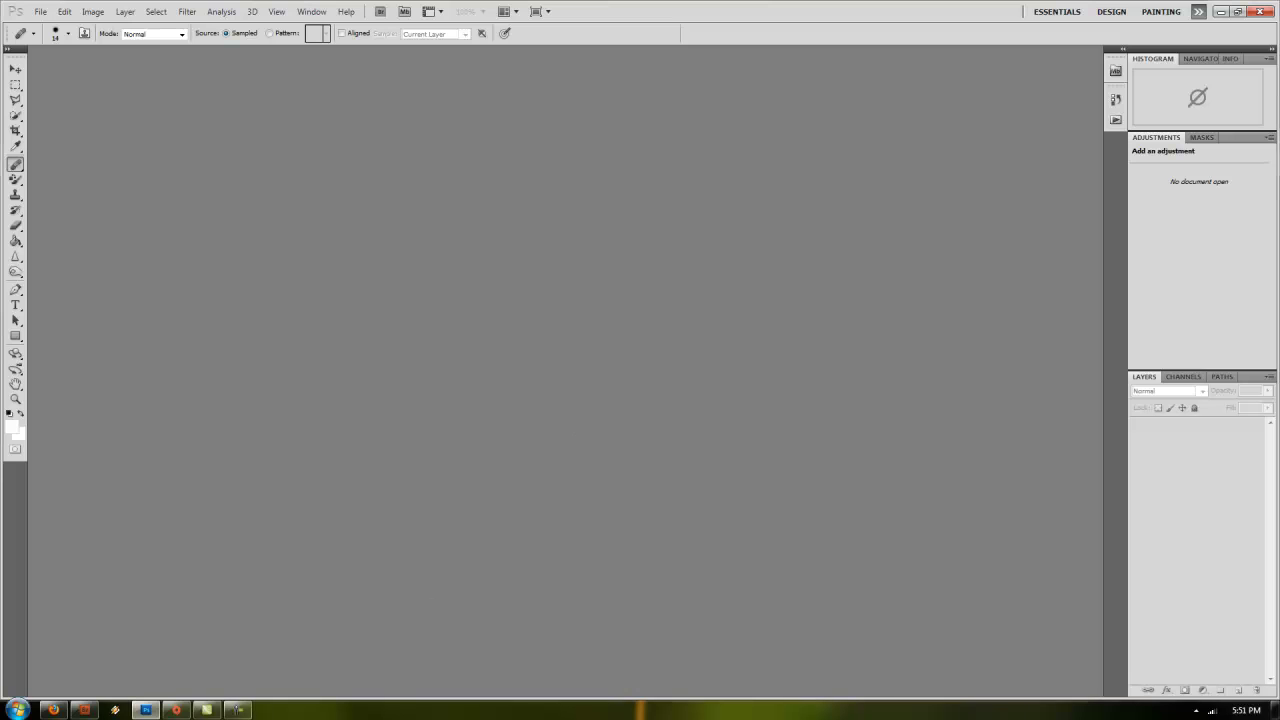
- Open IMG_4710 through IMG_4714 together in Camera Raw from Bridge
left_click(84, 710)
left_click(884, 340, "shift")
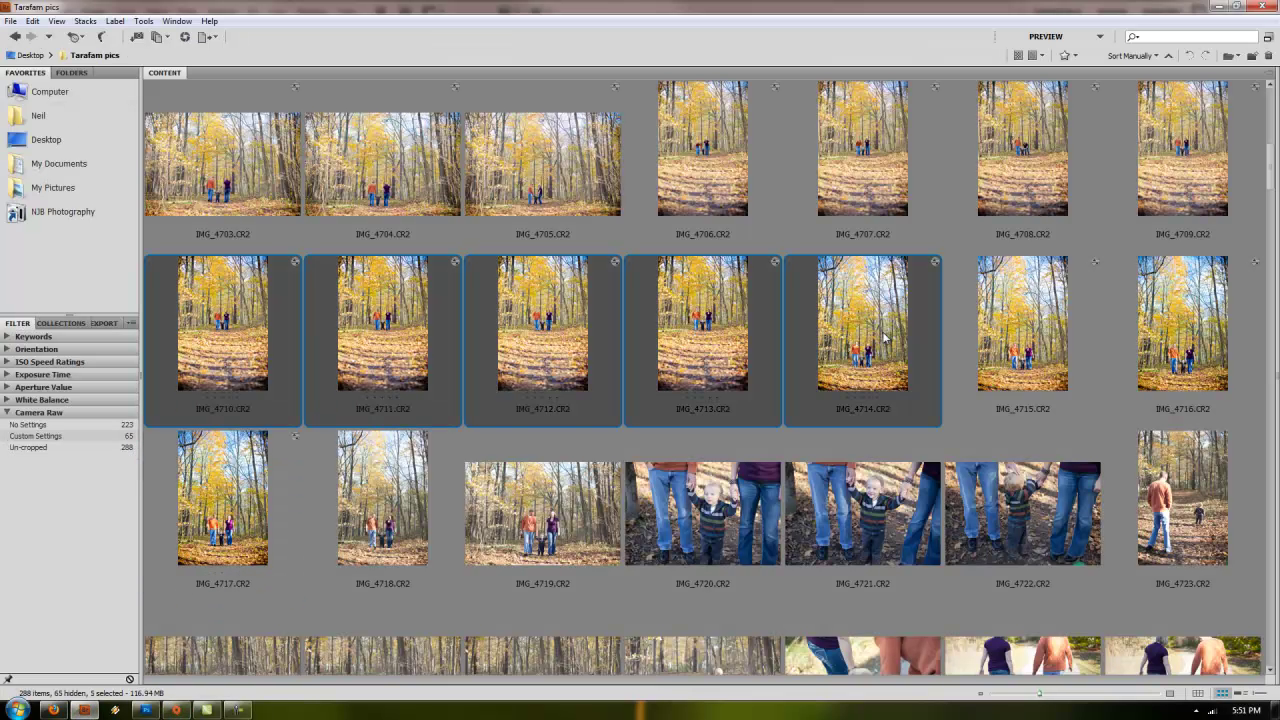
double_click(884, 339)
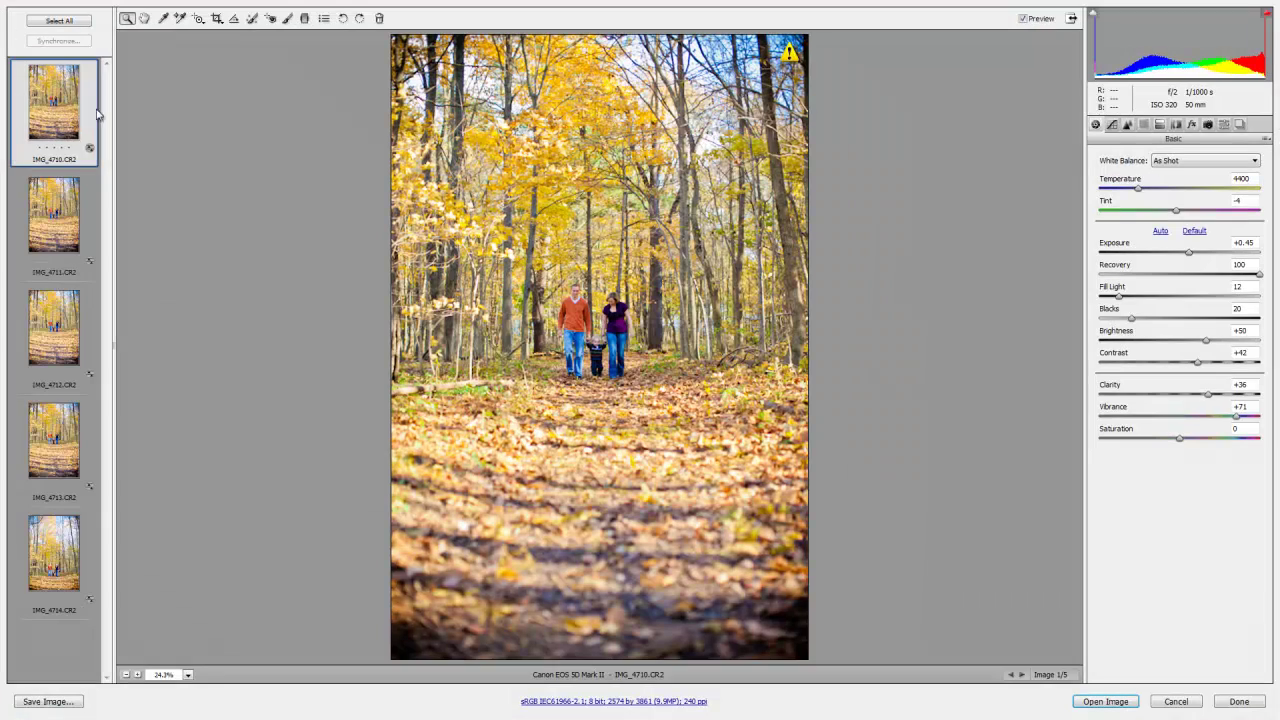
key("Down")
key("Down")
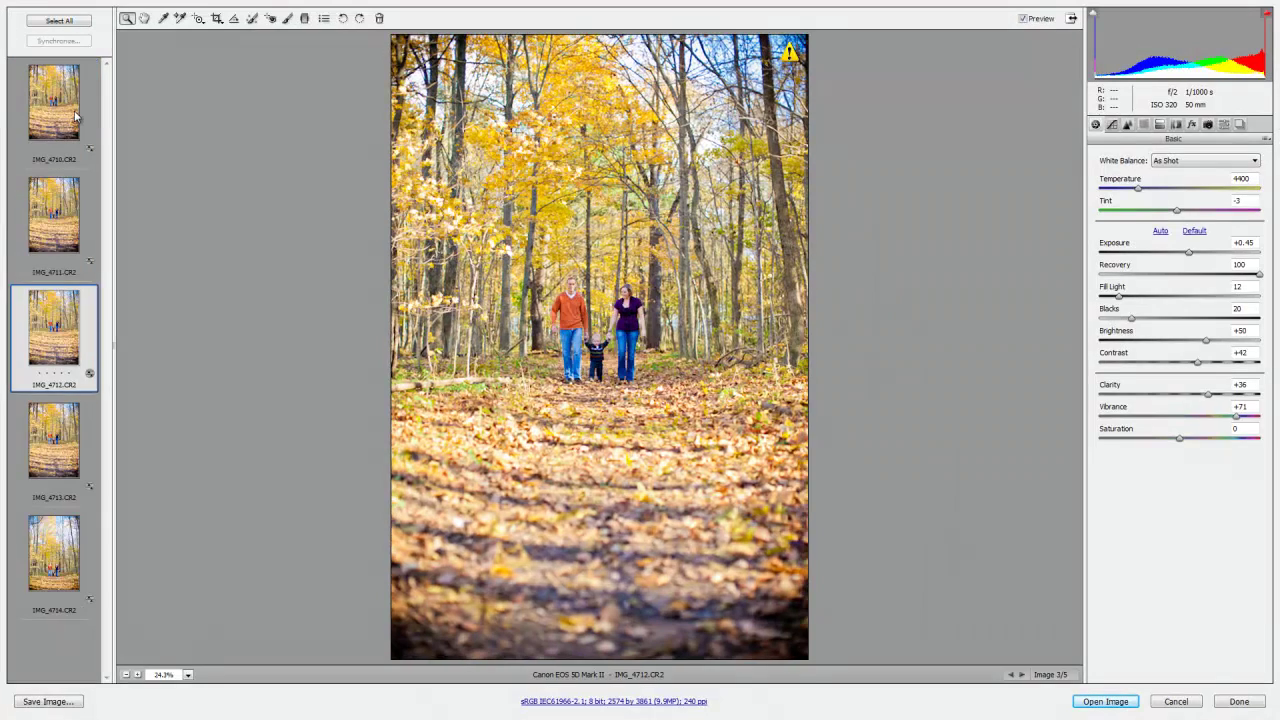
key("Down")
key("Down")
key("Up")
key("Up")
key("Up")
key("Down")
key("Down")
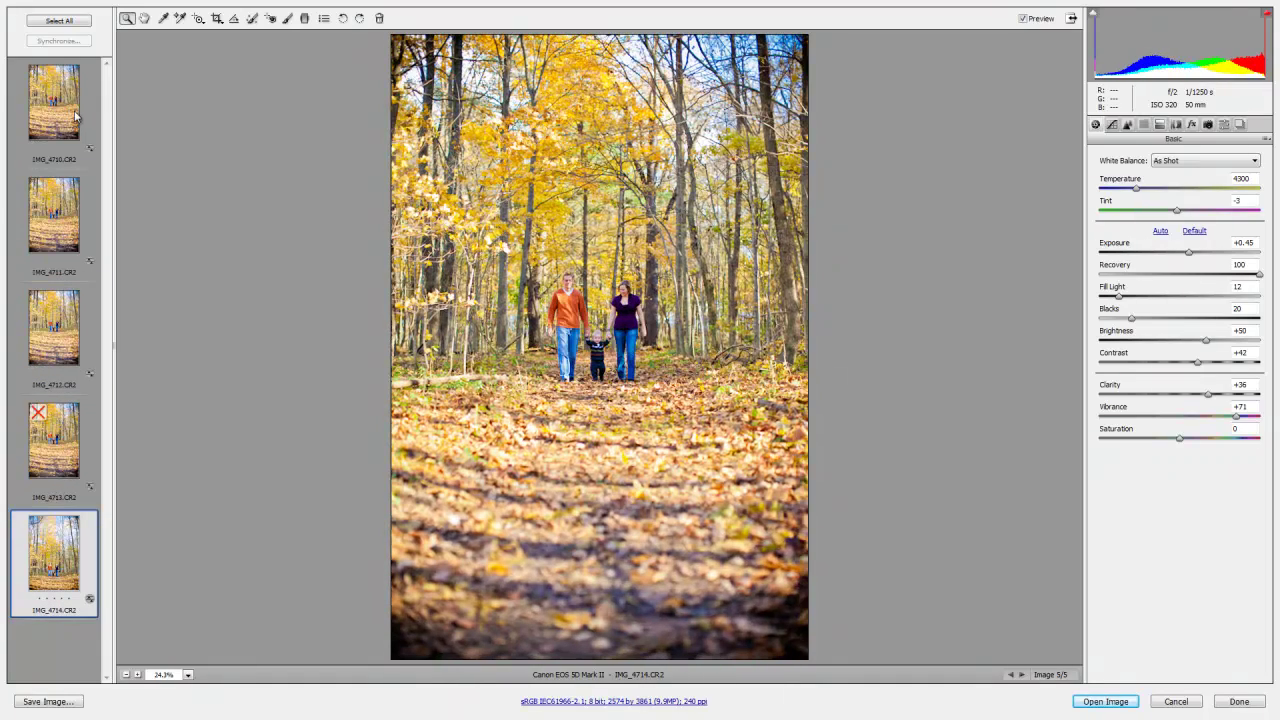
key("Delete")
key("Up")
key("Up")
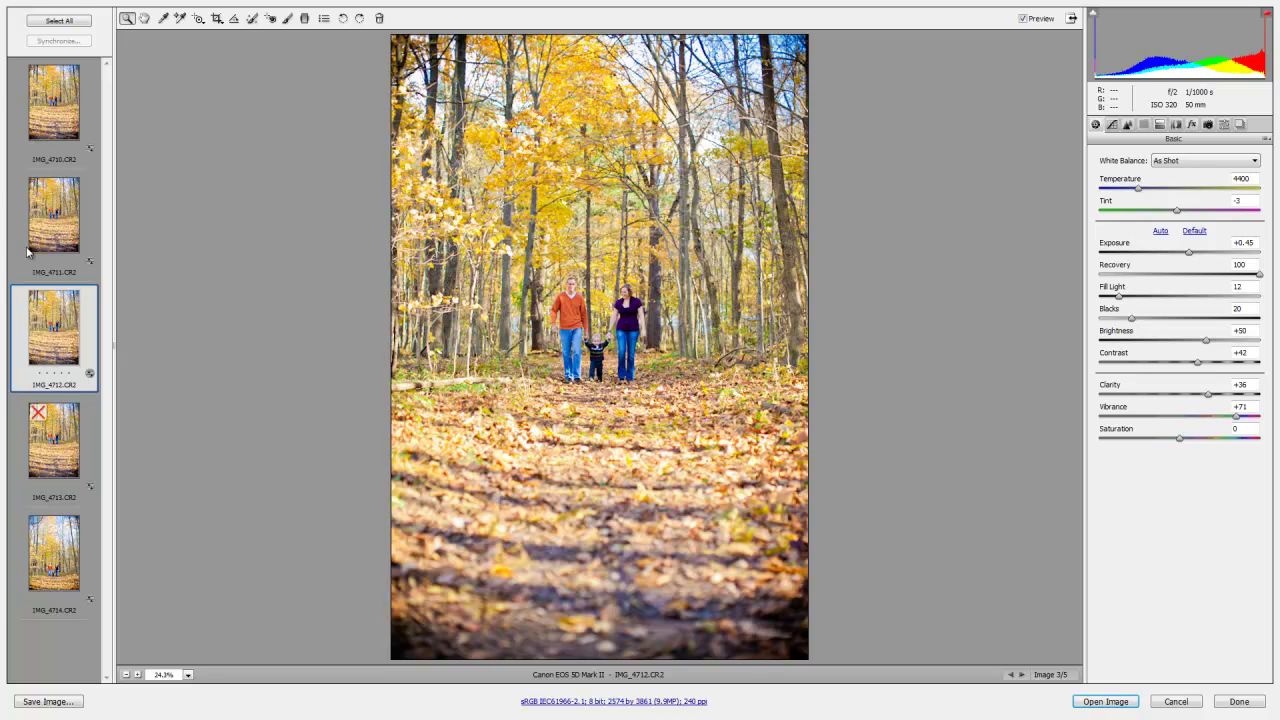
left_click(38, 418)
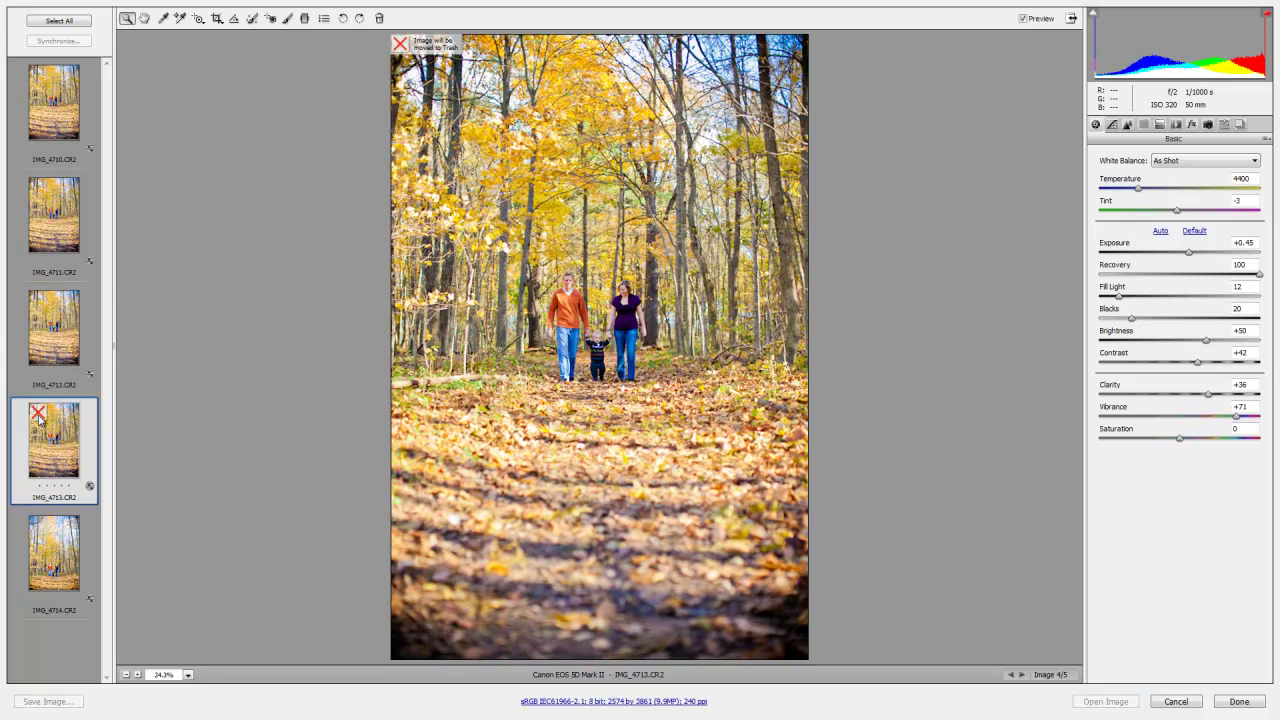
left_click(38, 418)
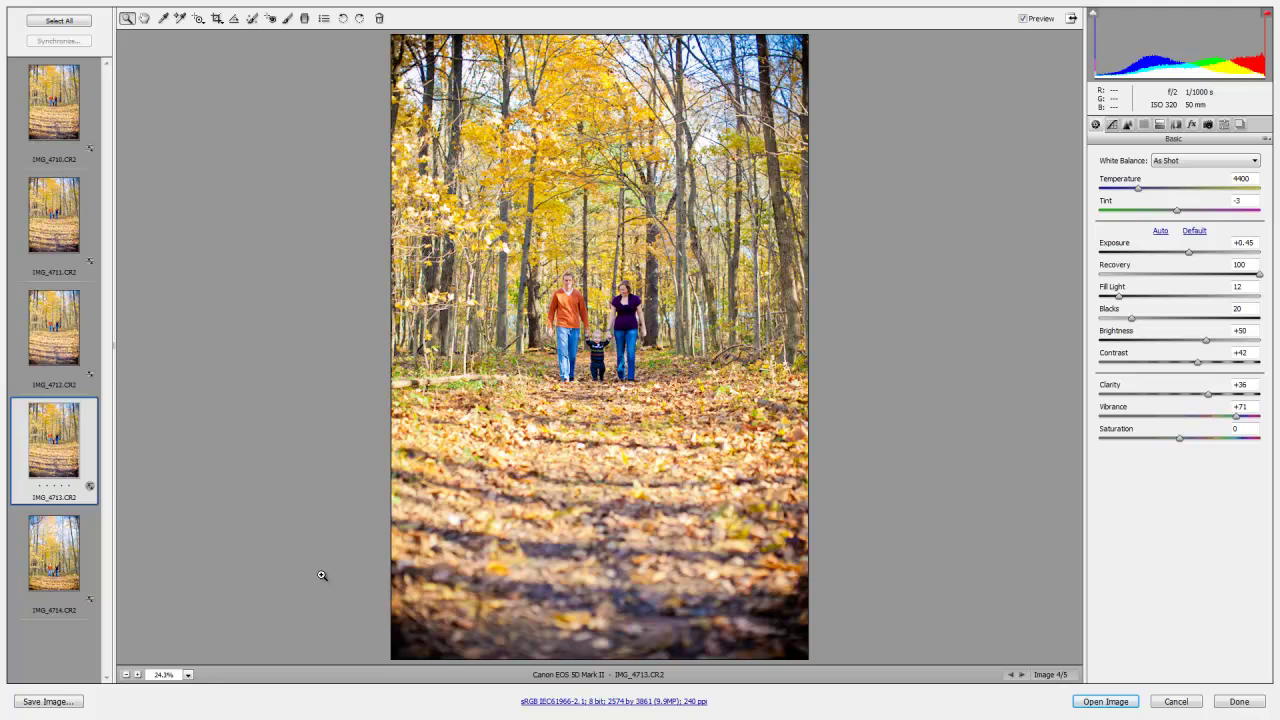
key("Delete")
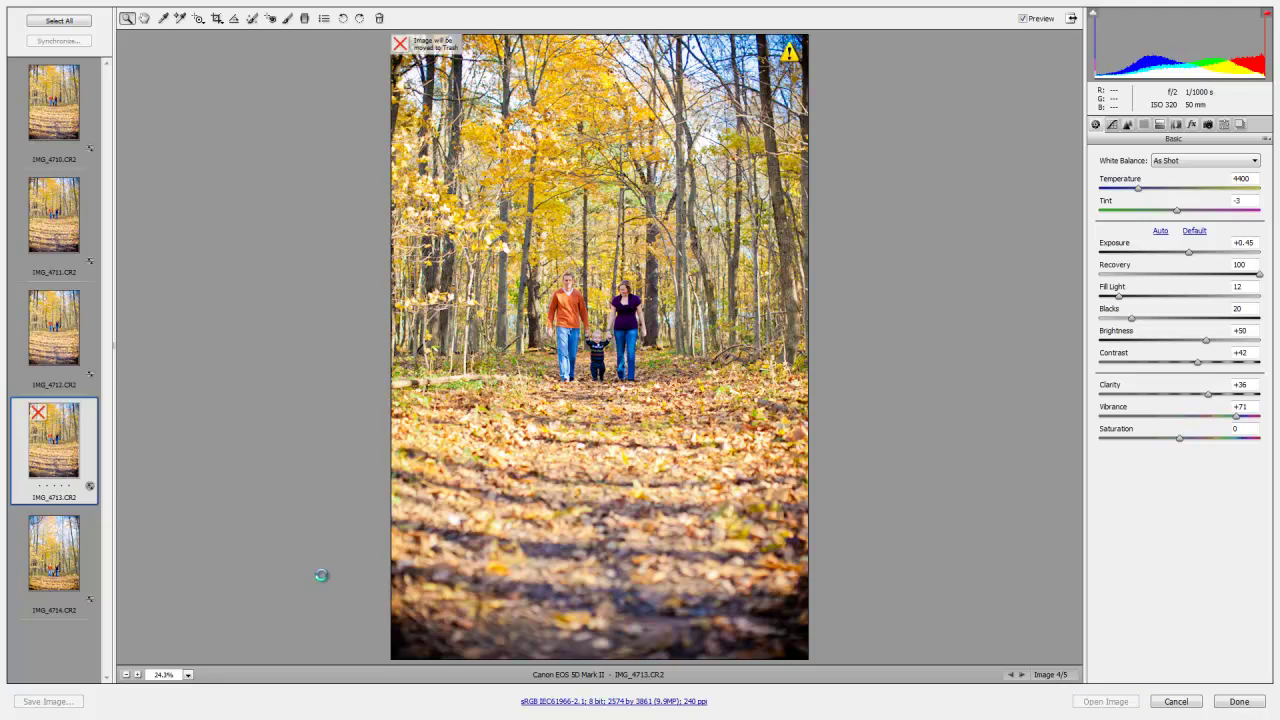
key("Up")
key("Delete")
key("Up")
key("Up")
key("Up")
key("Delete")
key("Up")
key("Up")
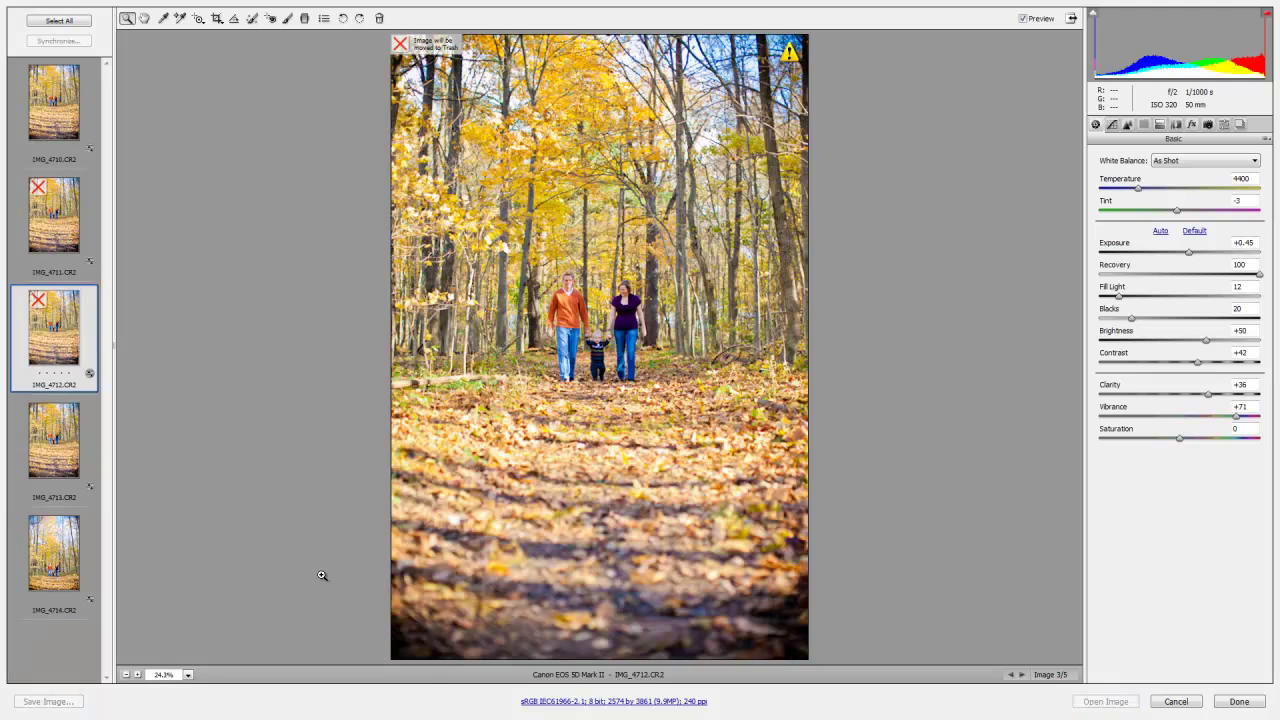
key("Delete")
key("Up")
key("Delete")
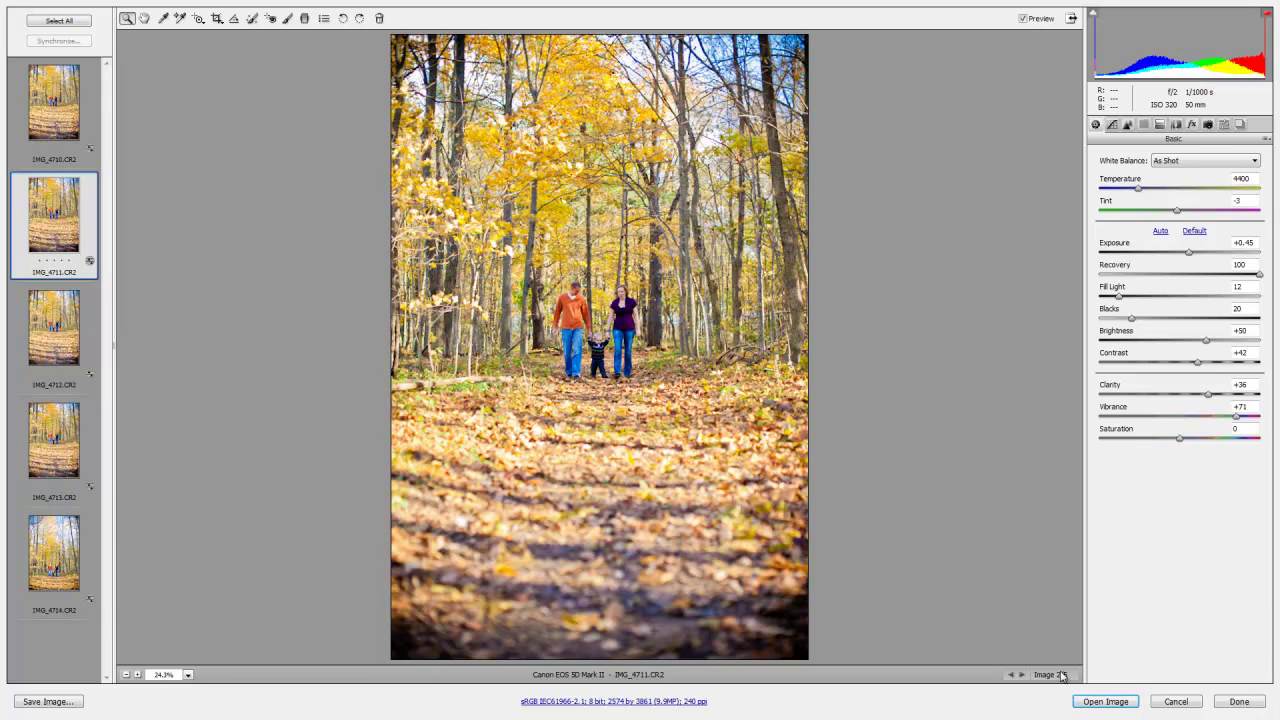